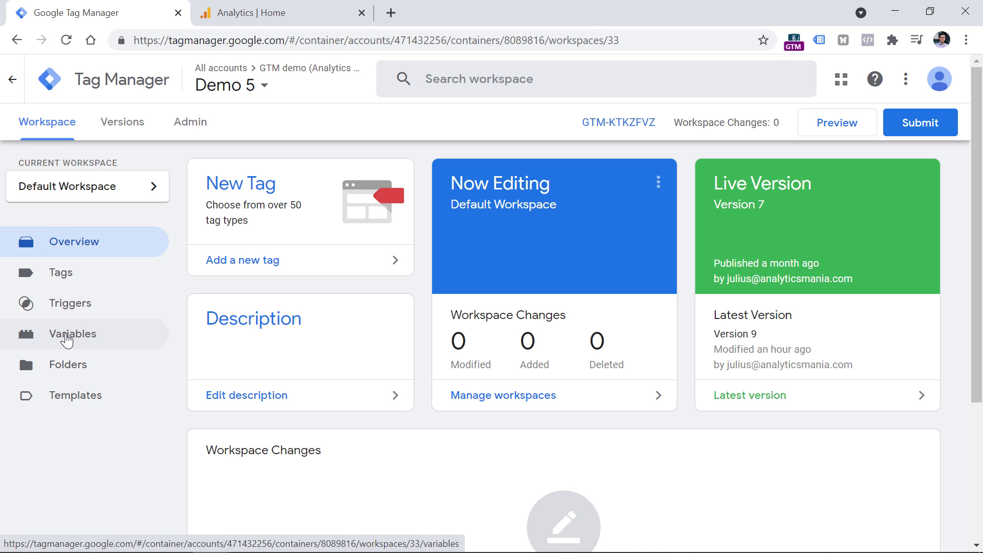
Turn on the Click Element, Classes, ID, Target, URL and Text built-in variables.
{"action": "left_click", "coordinate": [73, 338]}
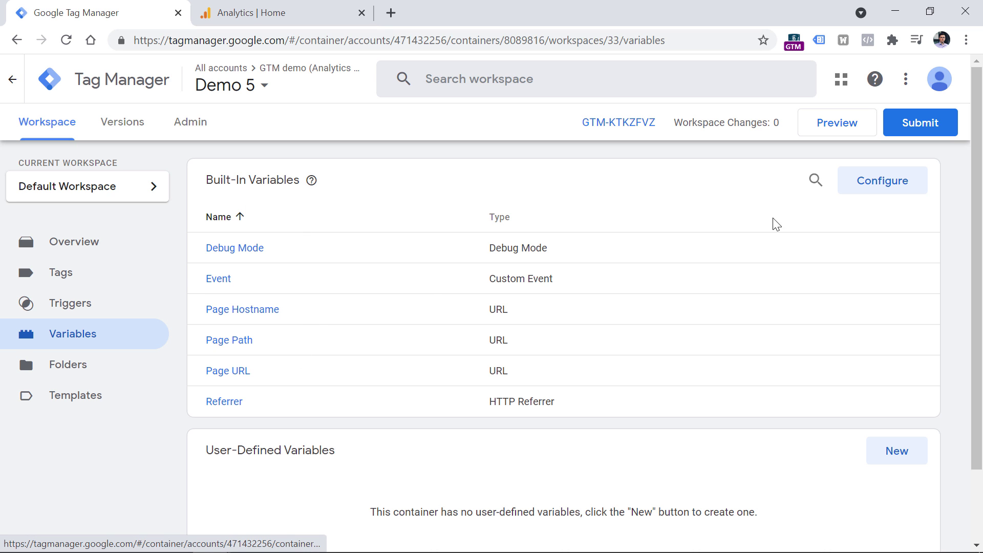
{"action": "left_click", "coordinate": [883, 179]}
{"action": "scroll", "coordinate": [661, 241], "scroll_direction": "down", "scroll_amount": 10}
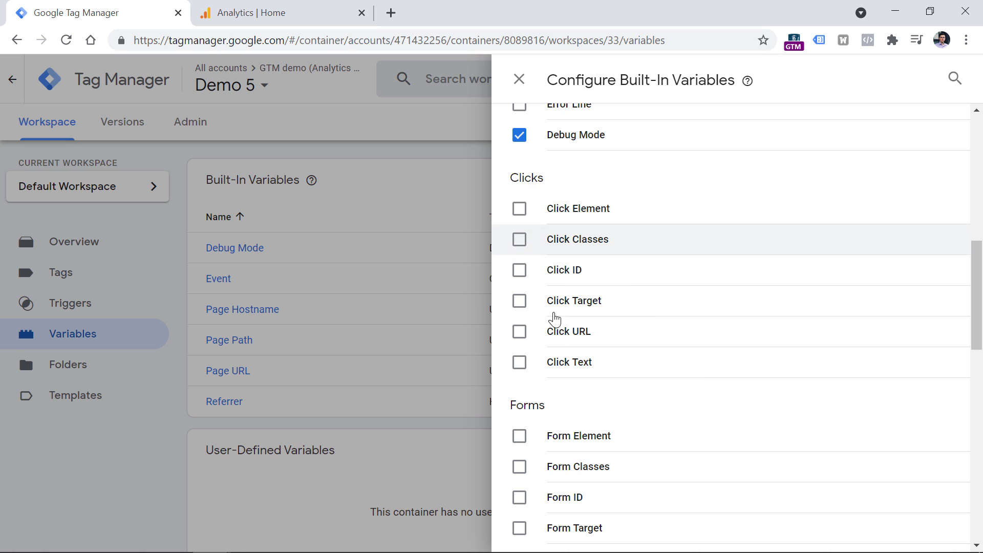
{"action": "left_click", "coordinate": [519, 209]}
{"action": "left_click", "coordinate": [520, 240]}
{"action": "left_click", "coordinate": [519, 270]}
{"action": "left_click", "coordinate": [519, 301]}
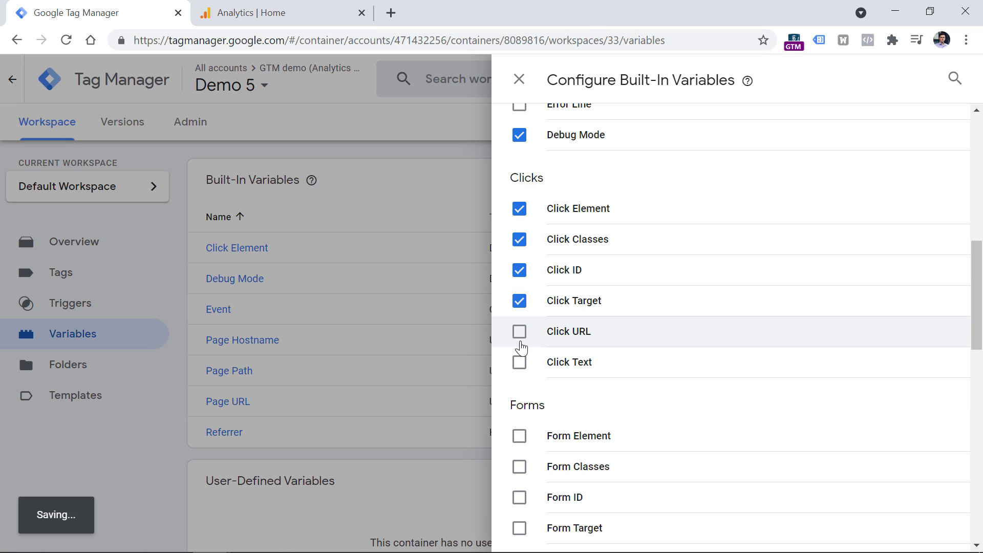
{"action": "left_click", "coordinate": [519, 332]}
{"action": "left_click", "coordinate": [520, 362]}
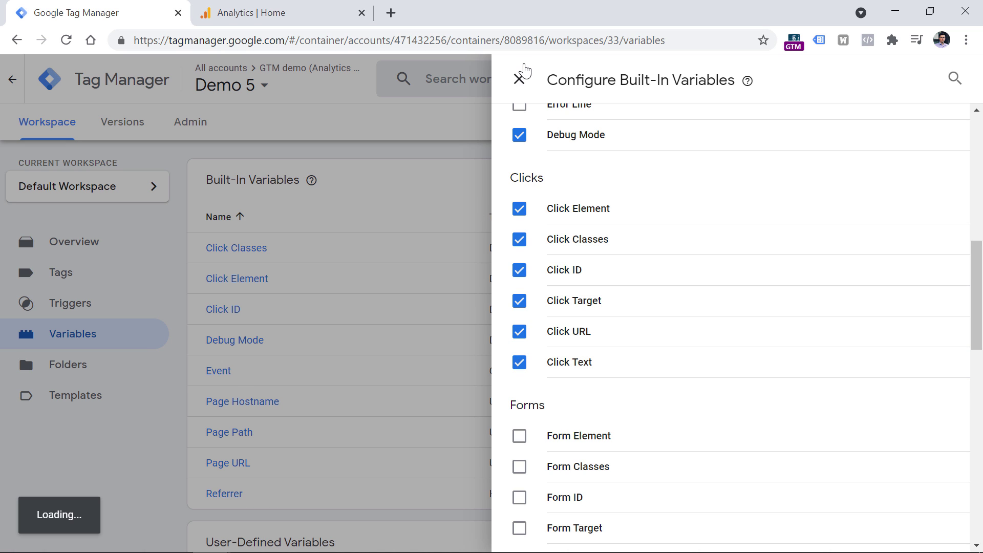
{"action": "left_click", "coordinate": [519, 79]}
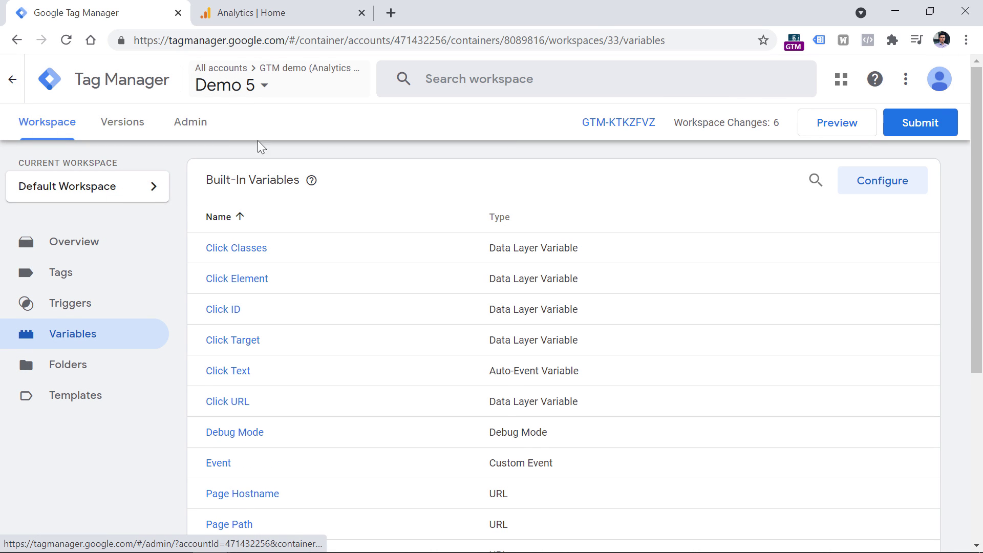
Start a new Click – Just Links trigger firing on all link clicks.
{"action": "left_click", "coordinate": [72, 309]}
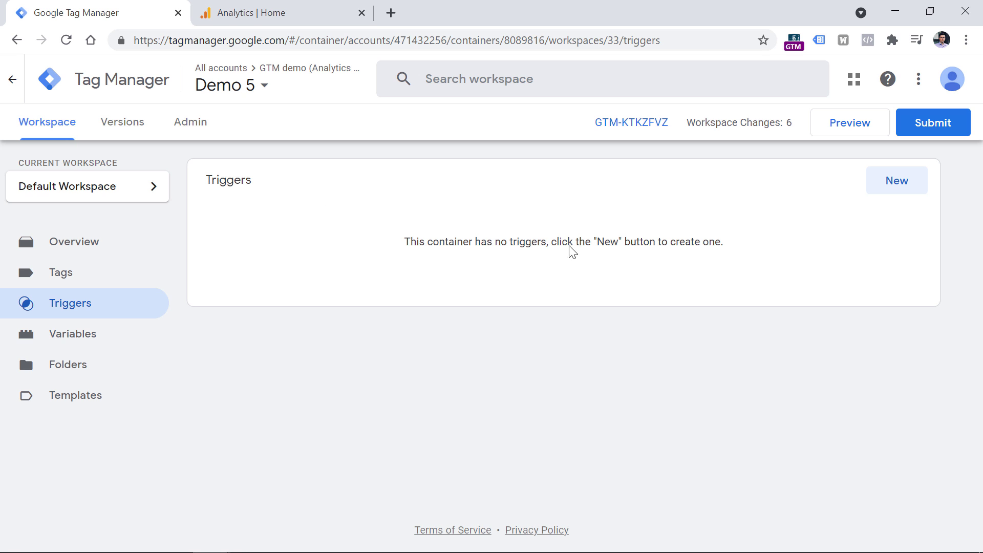
{"action": "left_click", "coordinate": [898, 184]}
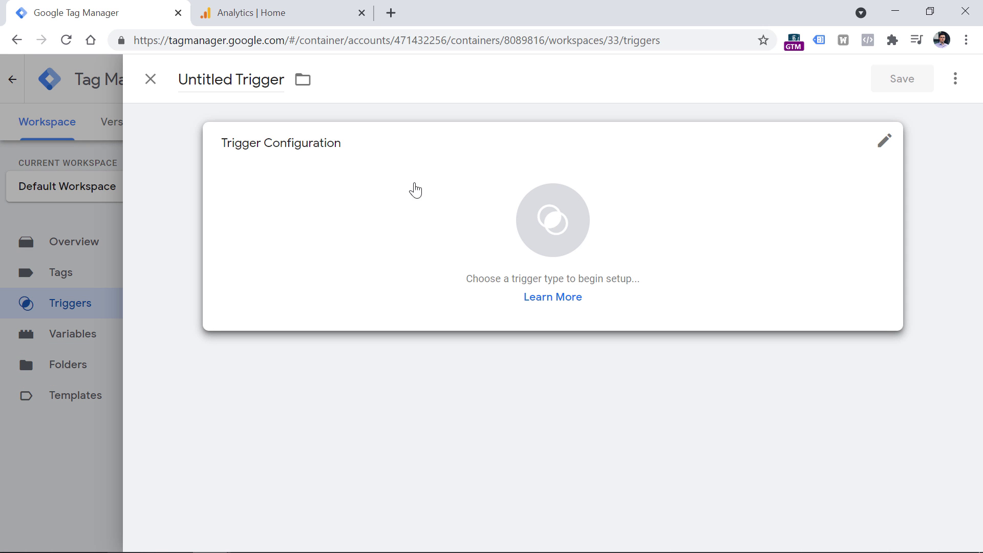
{"action": "left_click", "coordinate": [386, 219]}
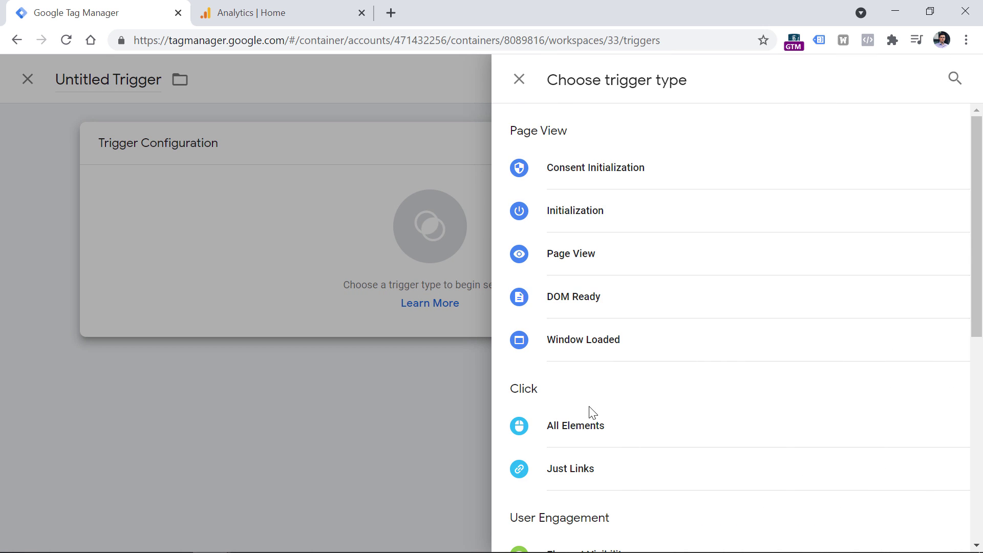
{"action": "left_click", "coordinate": [579, 471]}
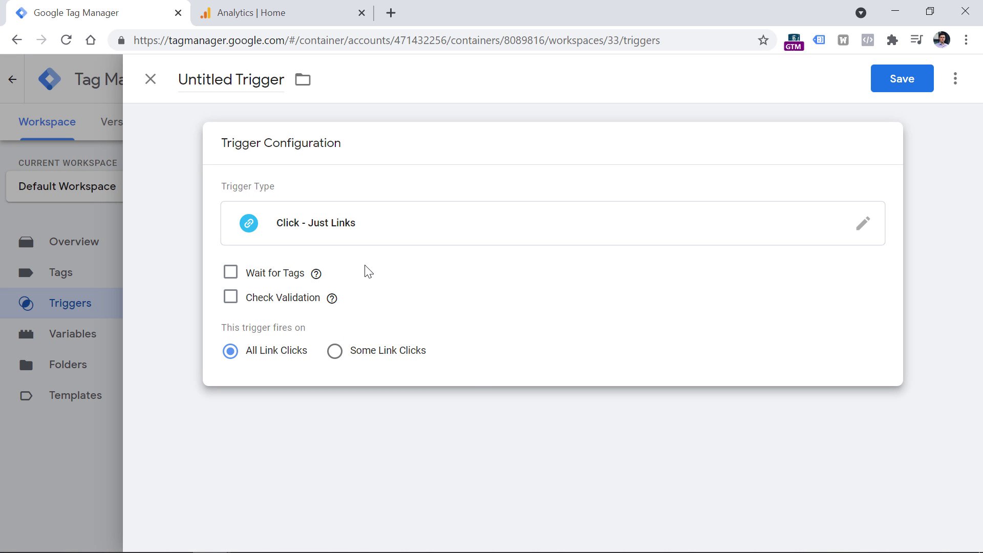
Name the trigger 'All link clicks' and save it.
{"action": "double_click", "coordinate": [223, 76]}
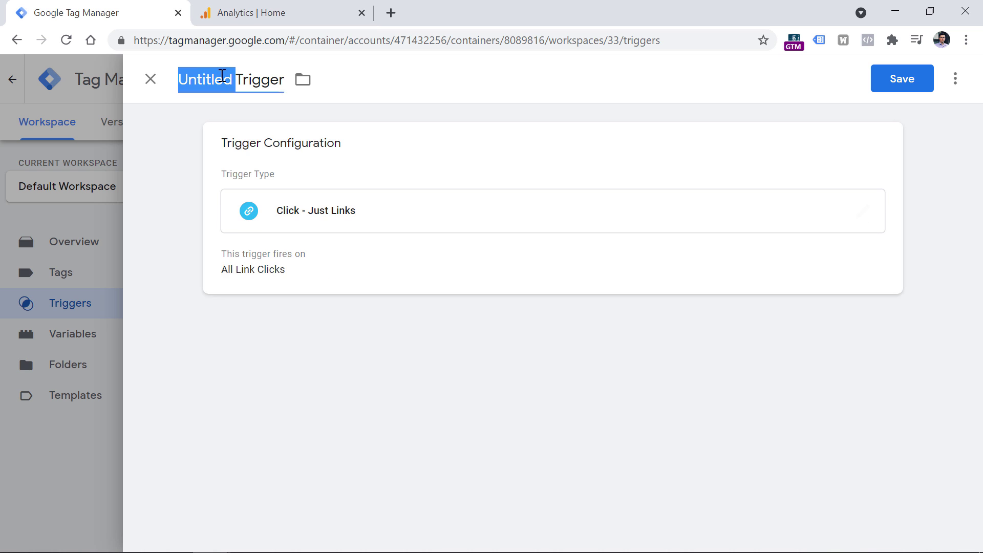
{"action": "triple_click", "coordinate": [222, 76]}
{"action": "type", "text": "All link clicks"}
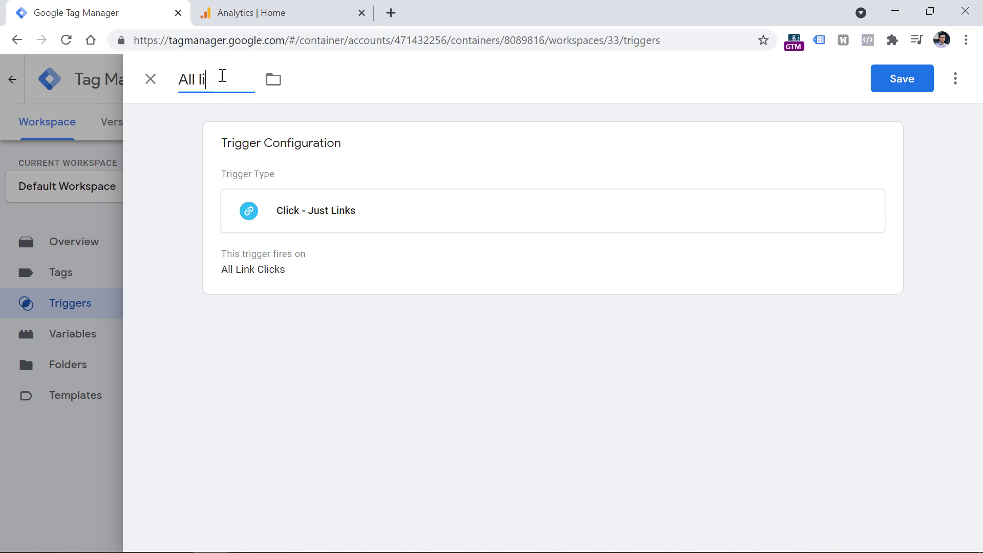
{"action": "left_click", "coordinate": [889, 88]}
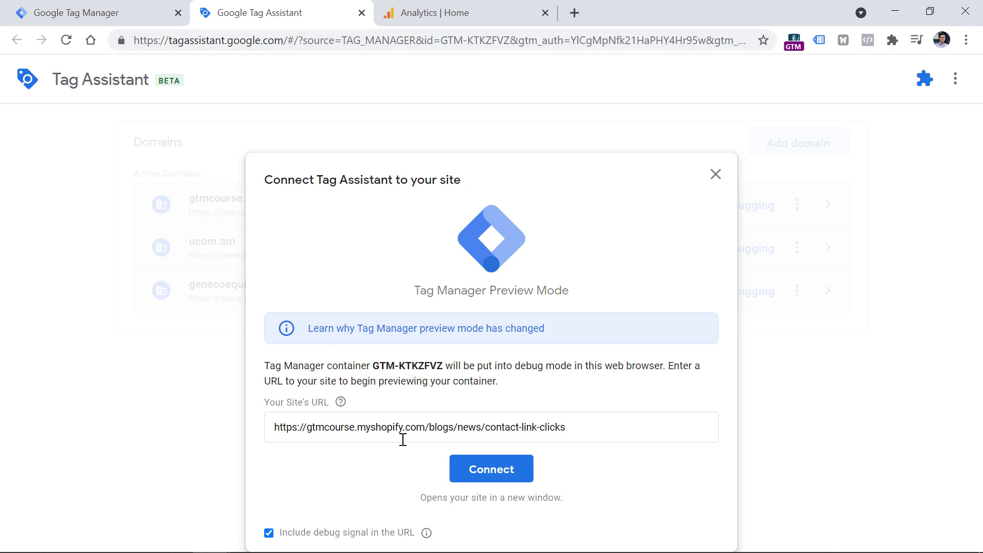
Connect preview mode to the Contact Link Clicks page on gtmcourse.myshopify.com.
{"action": "left_click_drag", "start_coordinate": [315, 428], "coordinate": [622, 426]}
{"action": "left_click", "coordinate": [500, 475]}
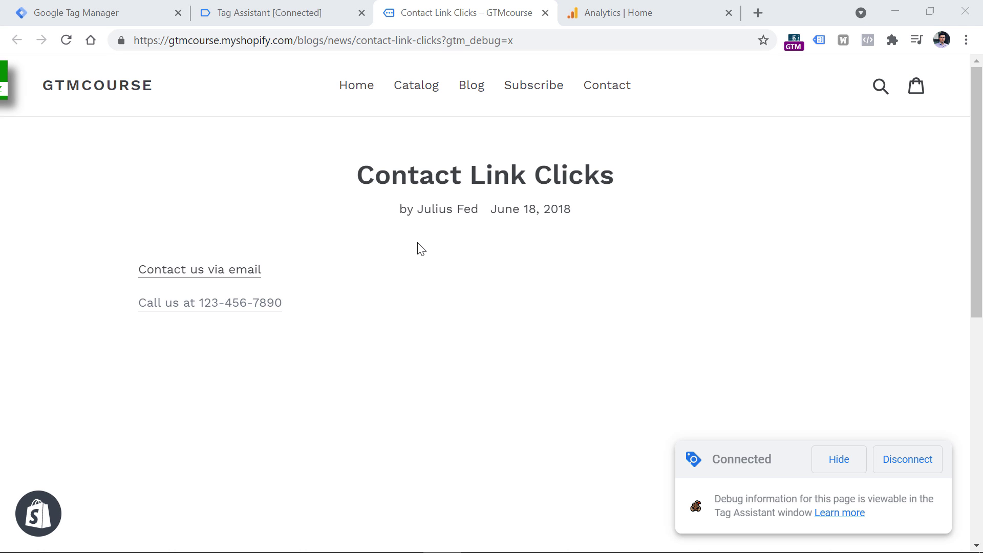
{"action": "left_click", "coordinate": [206, 304]}
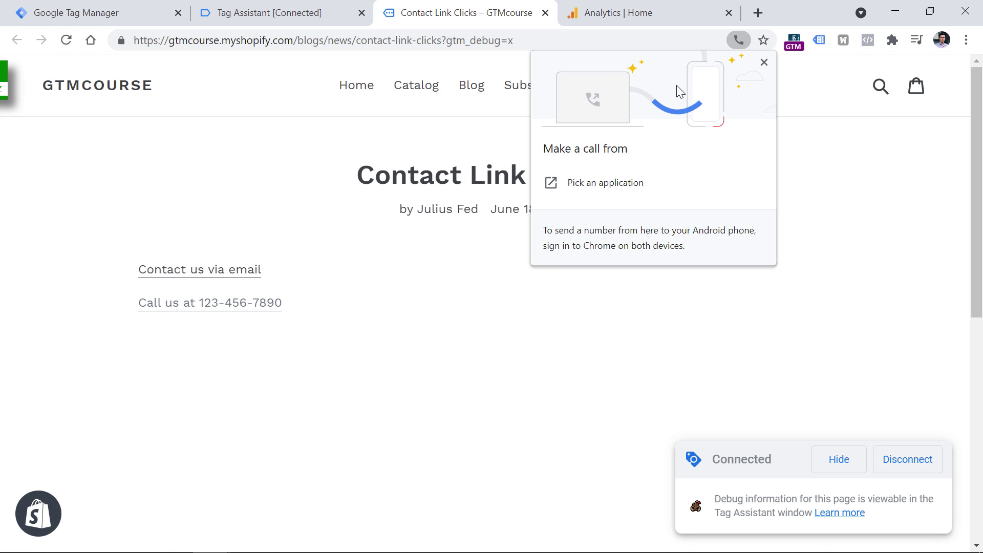
{"action": "left_click", "coordinate": [764, 62]}
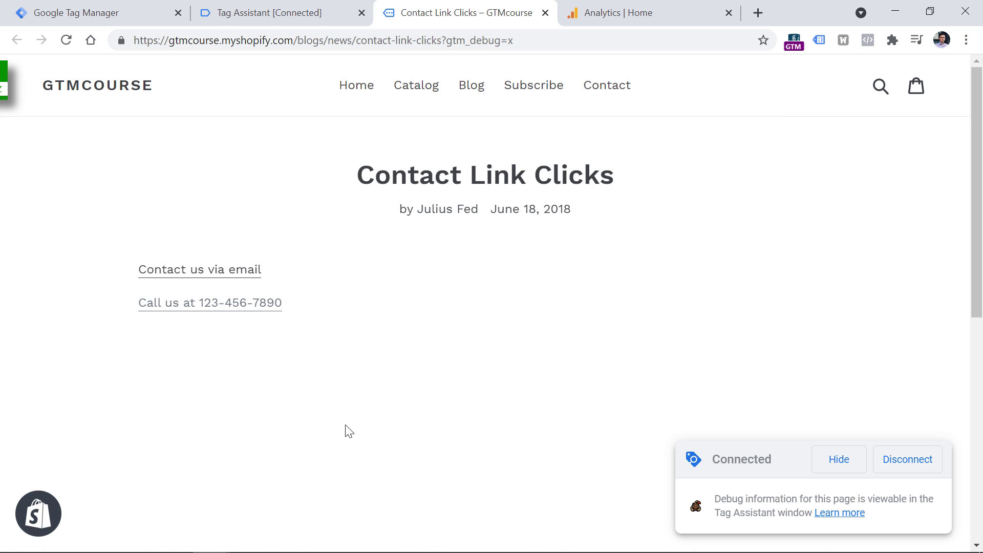
Click the phone link again and view the variables of Link Click event 6 in Tag Assistant.
{"action": "left_click", "coordinate": [213, 310]}
{"action": "left_click", "coordinate": [283, 11]}
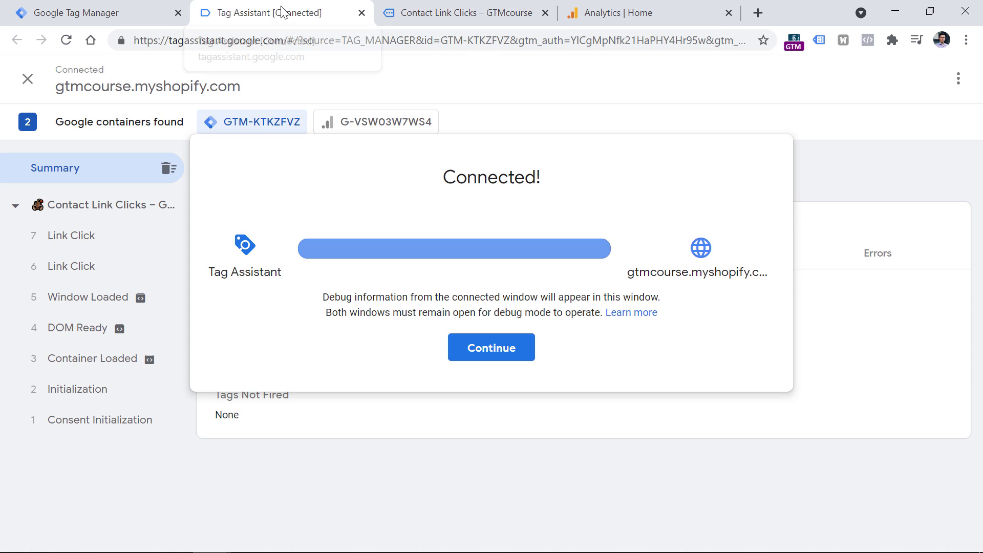
{"action": "left_click", "coordinate": [491, 348]}
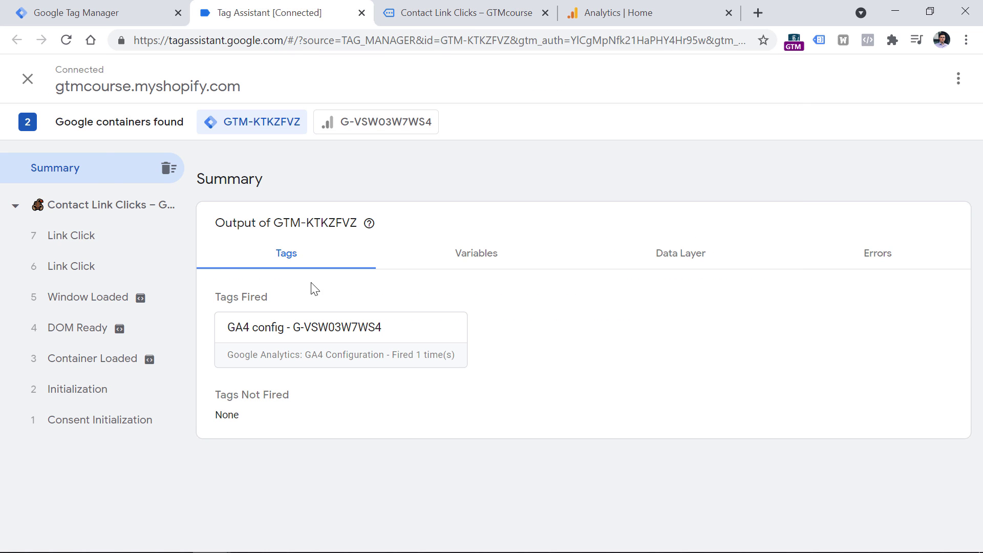
{"action": "left_click", "coordinate": [93, 271]}
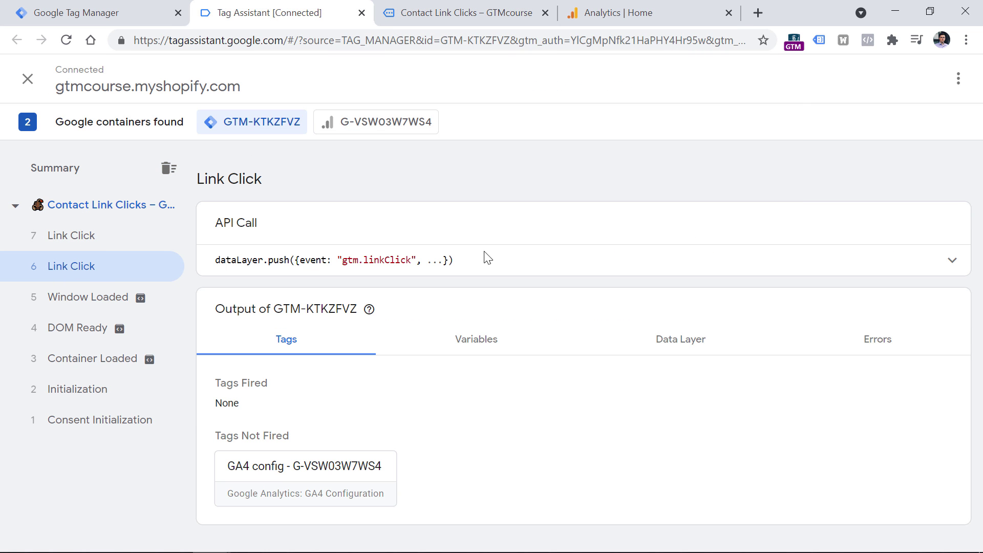
{"action": "left_click", "coordinate": [477, 340]}
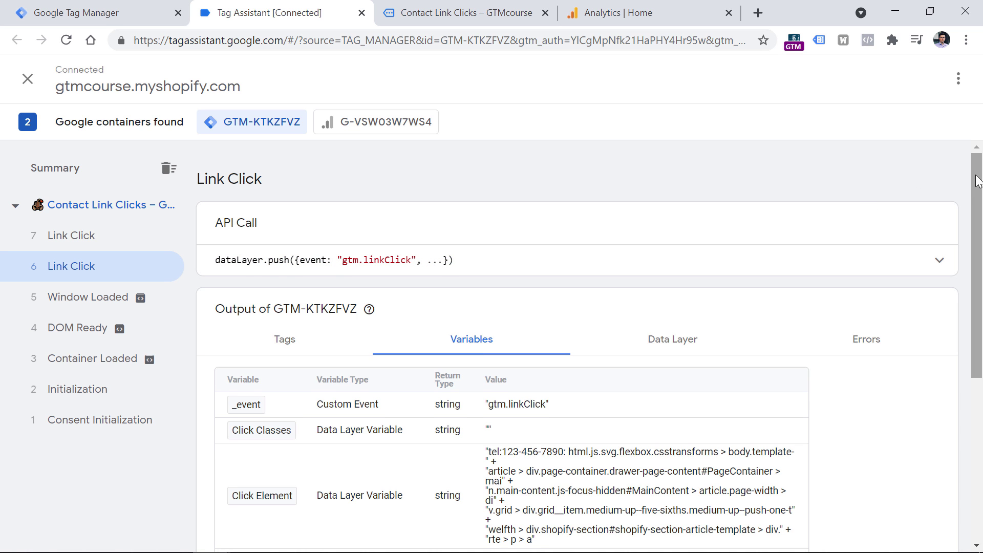
Highlight the tel: prefix of the Click URL, then return to the shop page.
{"action": "left_click_drag", "start_coordinate": [978, 179], "coordinate": [978, 182]}
{"action": "scroll", "coordinate": [363, 210], "scroll_direction": "down", "scroll_amount": 5}
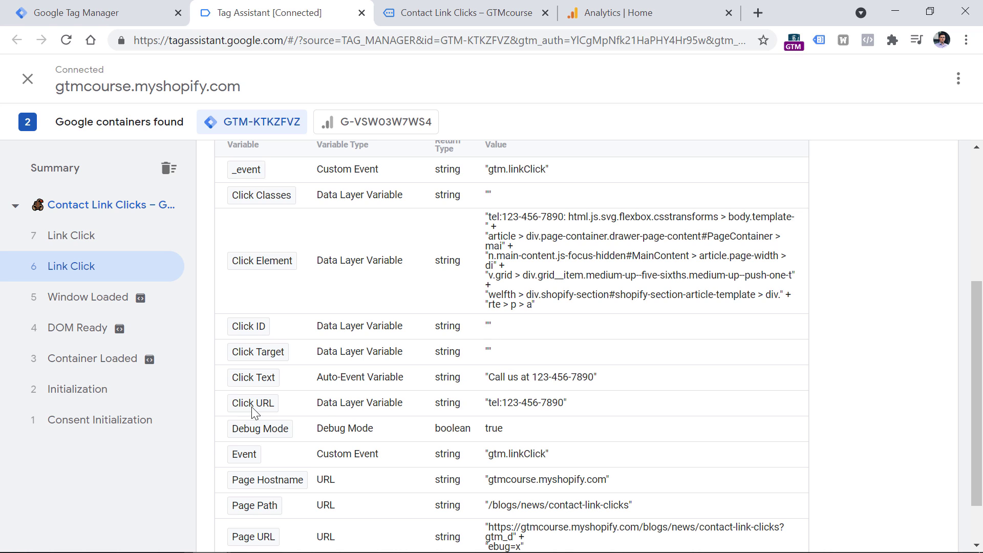
{"action": "mouse_move", "coordinate": [502, 405]}
{"action": "left_mouse_down"}
{"action": "mouse_move", "coordinate": [560, 409]}
{"action": "mouse_move", "coordinate": [489, 404]}
{"action": "left_mouse_up"}
{"action": "left_click_drag", "start_coordinate": [498, 405], "coordinate": [503, 408]}
{"action": "key", "text": "alt+Tab"}
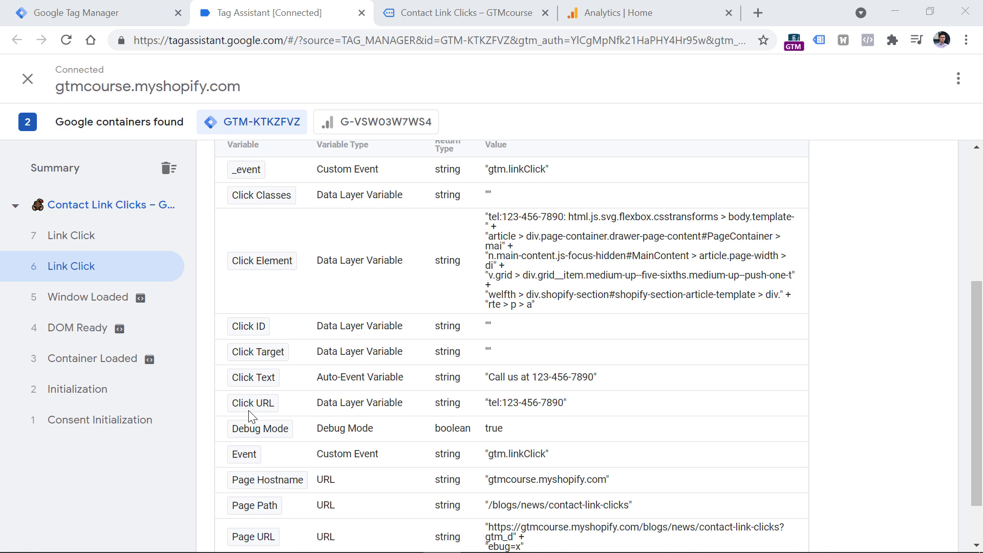
{"action": "key", "text": "alt+Tab"}
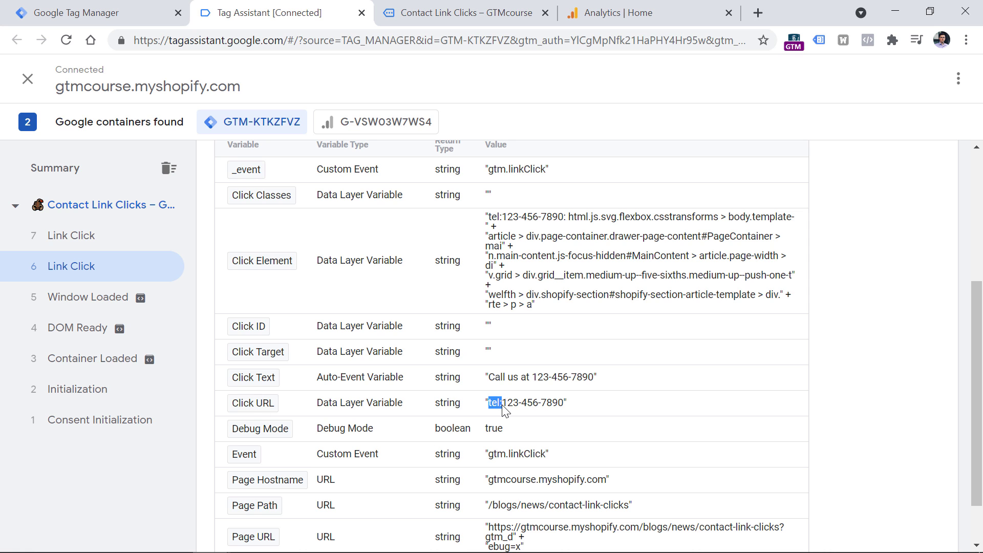
{"action": "key", "text": "ctrl+Tab"}
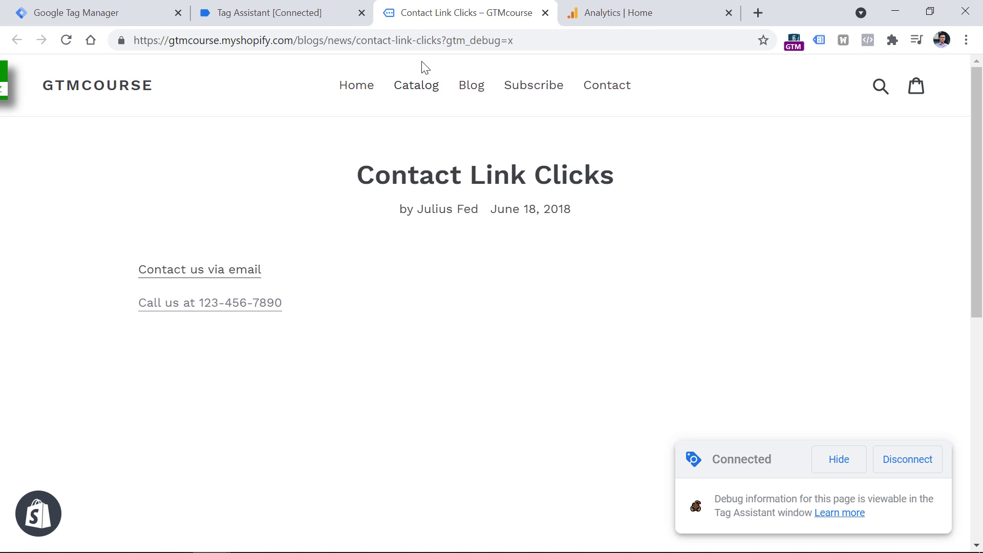
Open the Catalog link and inspect Link Click event 14, whose Click URL starts with https:.
{"action": "left_click", "coordinate": [418, 93], "text": "ctrl"}
{"action": "left_click", "coordinate": [241, 15]}
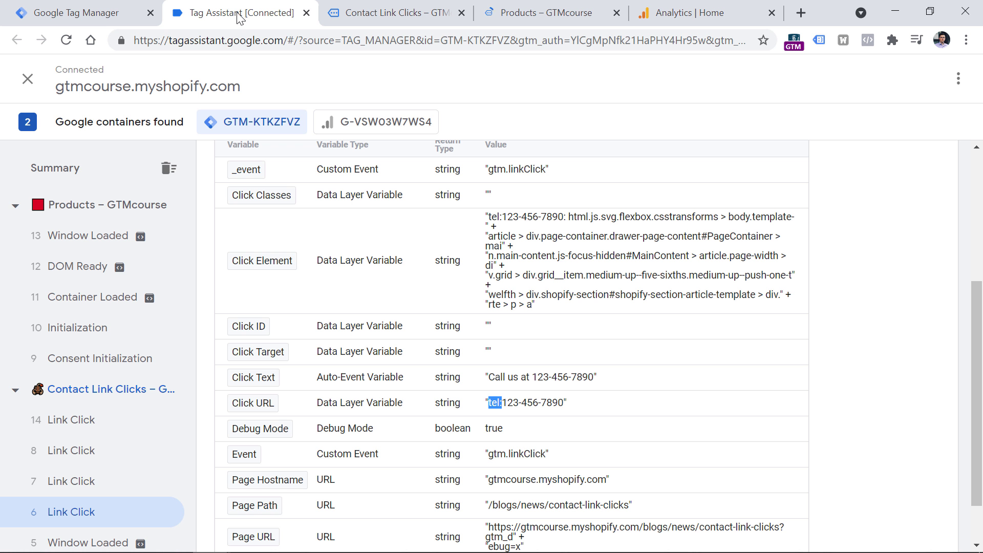
{"action": "scroll", "coordinate": [77, 359], "scroll_direction": "down", "scroll_amount": 3}
{"action": "left_click", "coordinate": [71, 292]}
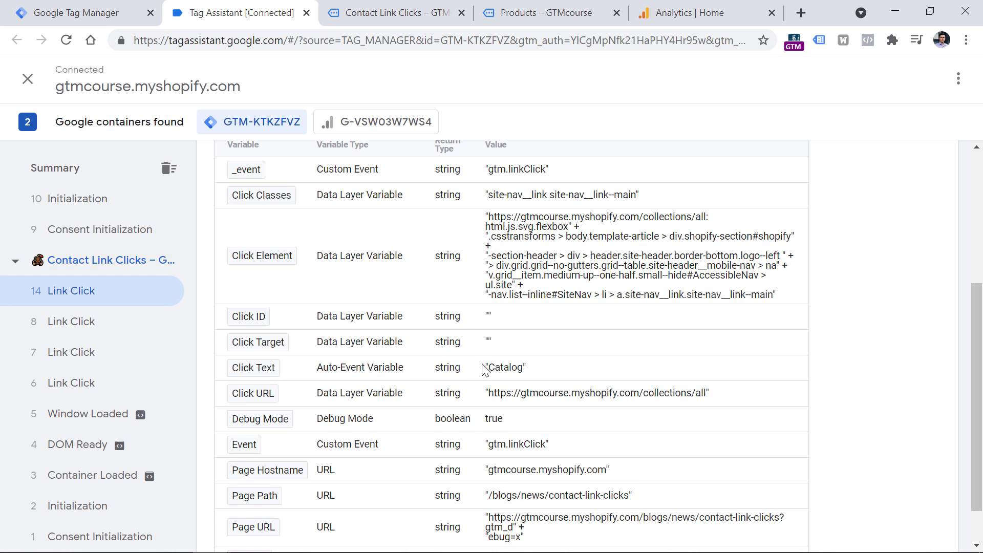
{"action": "left_click_drag", "start_coordinate": [488, 394], "coordinate": [515, 398]}
Test the 'Contact us via email' link and inspect event 20's mailto: Click URL.
{"action": "left_click", "coordinate": [391, 23]}
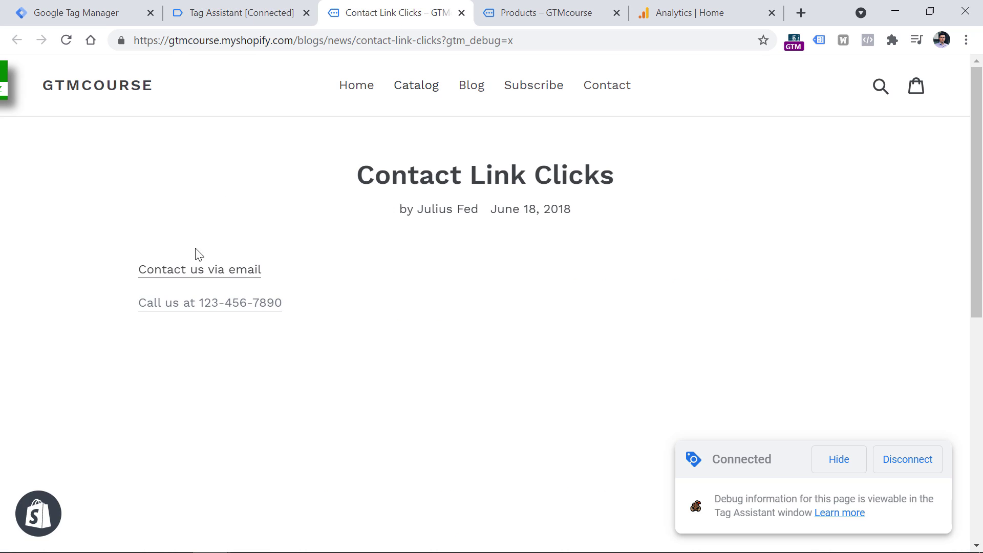
{"action": "left_click", "coordinate": [198, 276]}
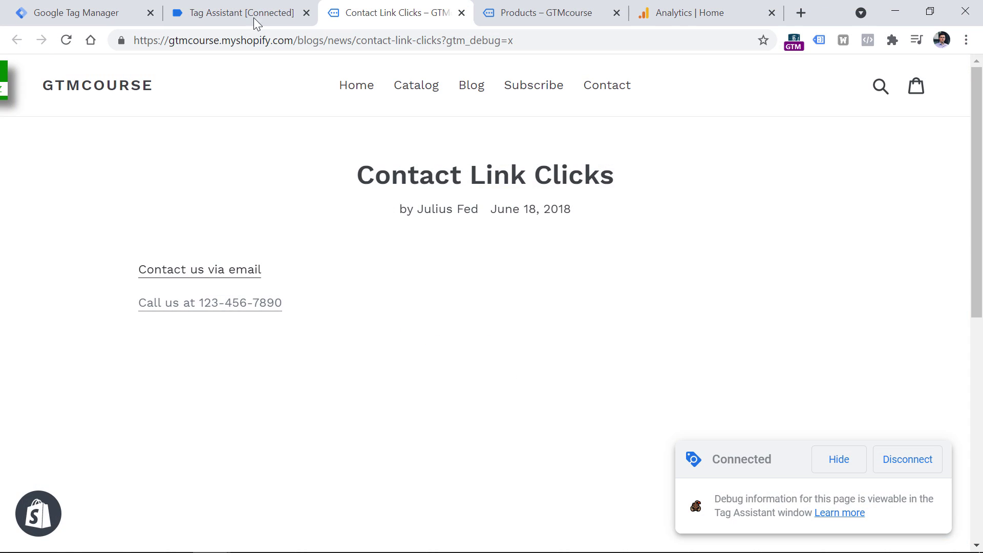
{"action": "left_click", "coordinate": [253, 17]}
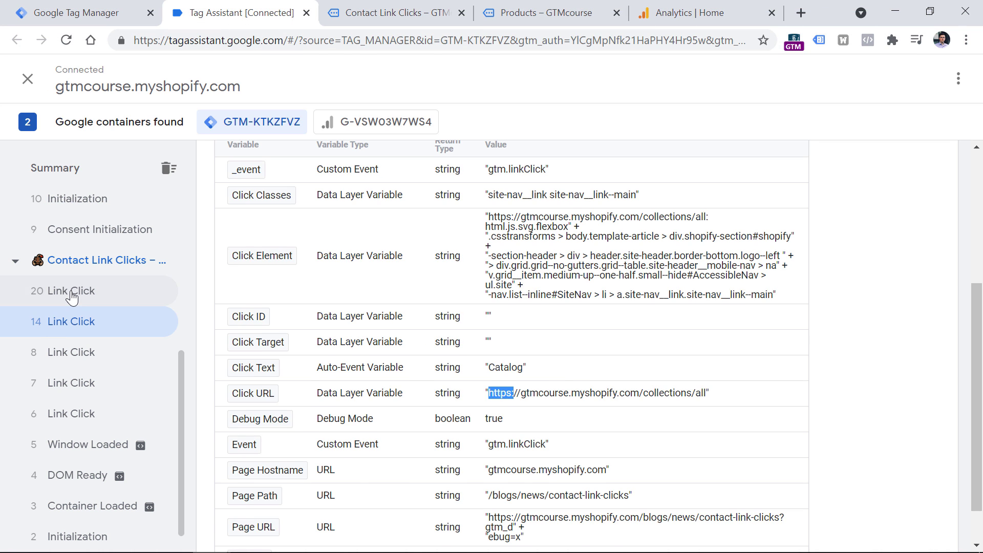
{"action": "left_click", "coordinate": [56, 321]}
{"action": "left_click", "coordinate": [72, 295]}
{"action": "left_click_drag", "start_coordinate": [488, 413], "coordinate": [518, 413]}
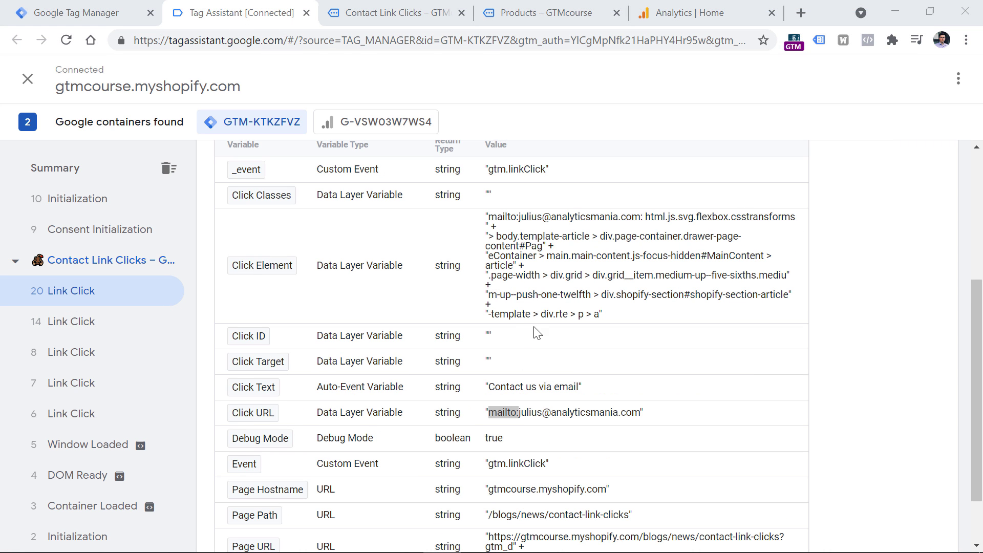
Show the phone link's Link Click event with its tel: Click URL.
{"action": "left_click", "coordinate": [98, 358]}
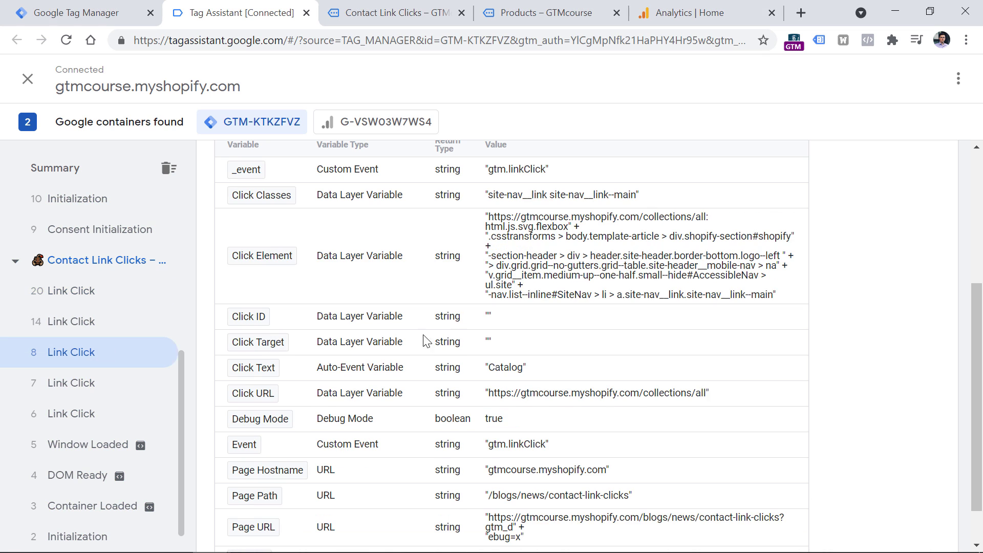
{"action": "key", "text": "Down"}
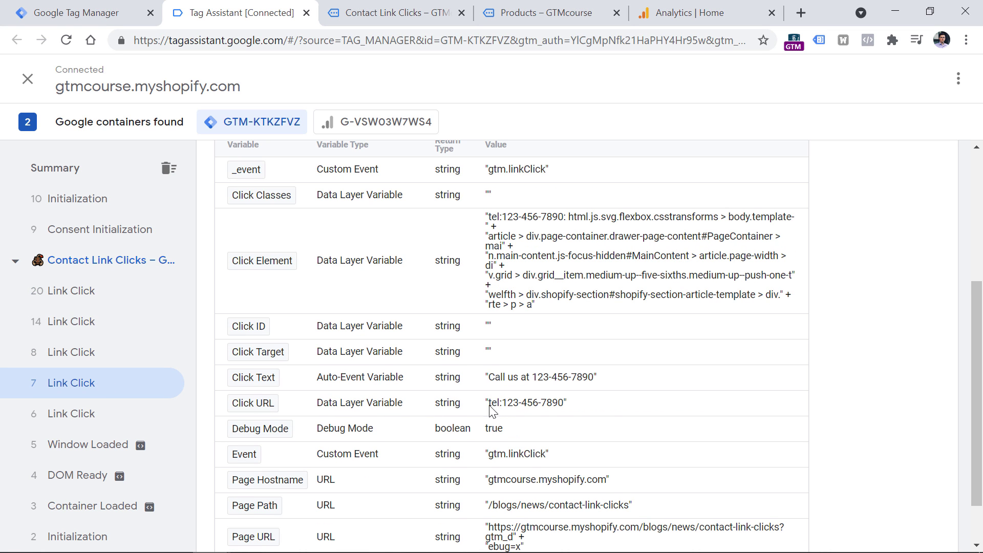
{"action": "left_click_drag", "start_coordinate": [488, 408], "coordinate": [503, 408]}
Set the All link clicks trigger to Some Link Clicks where Click URL starts with tel:.
{"action": "left_click", "coordinate": [78, 15]}
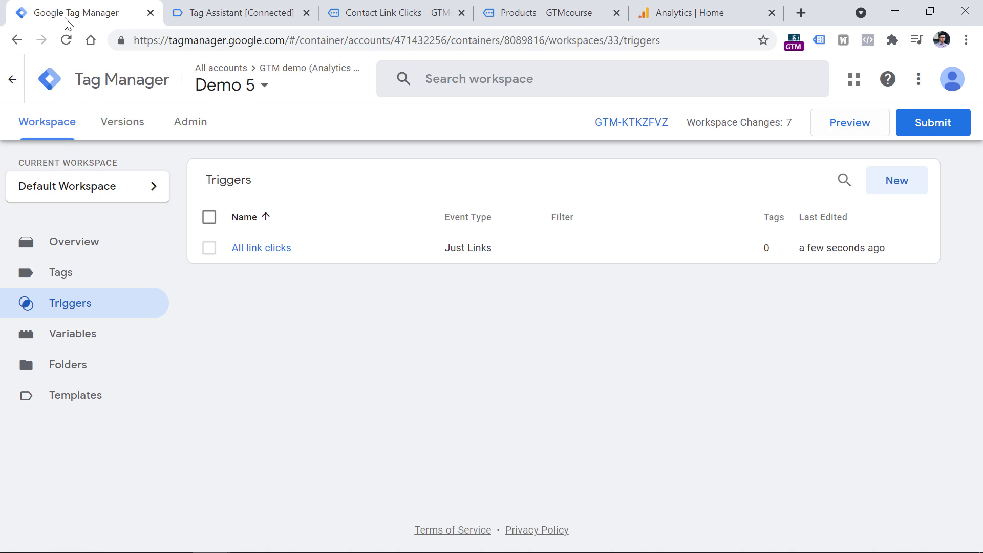
{"action": "left_click", "coordinate": [263, 254]}
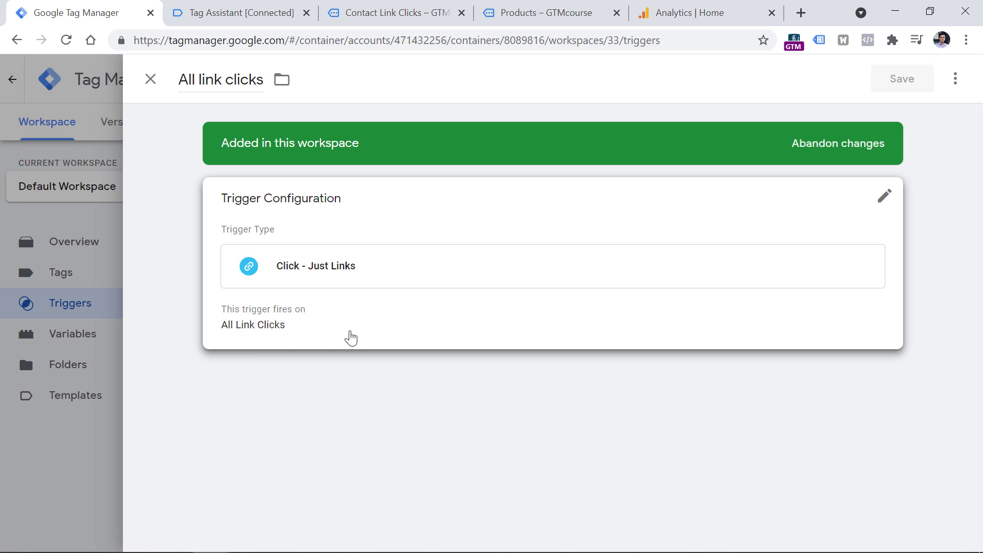
{"action": "left_click", "coordinate": [347, 333]}
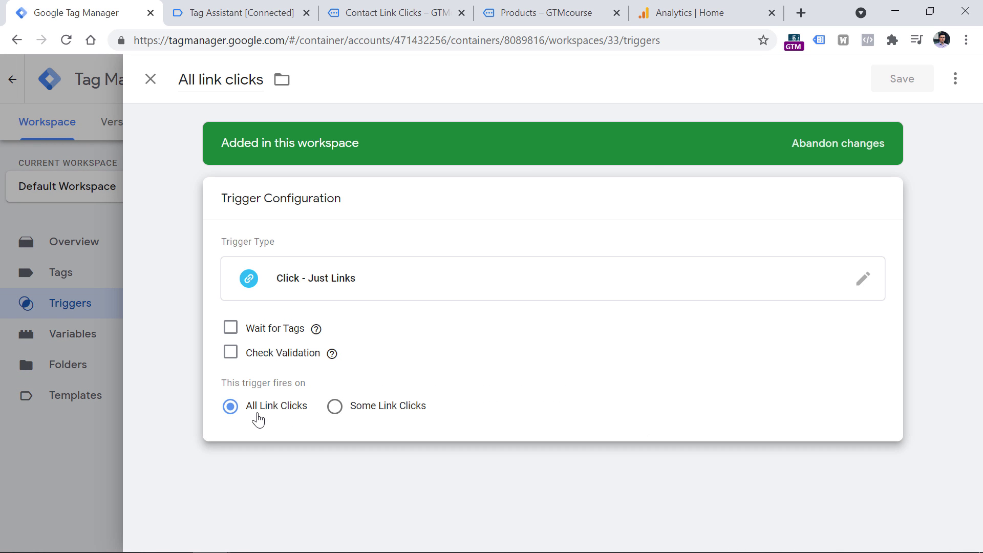
{"action": "left_click", "coordinate": [336, 407]}
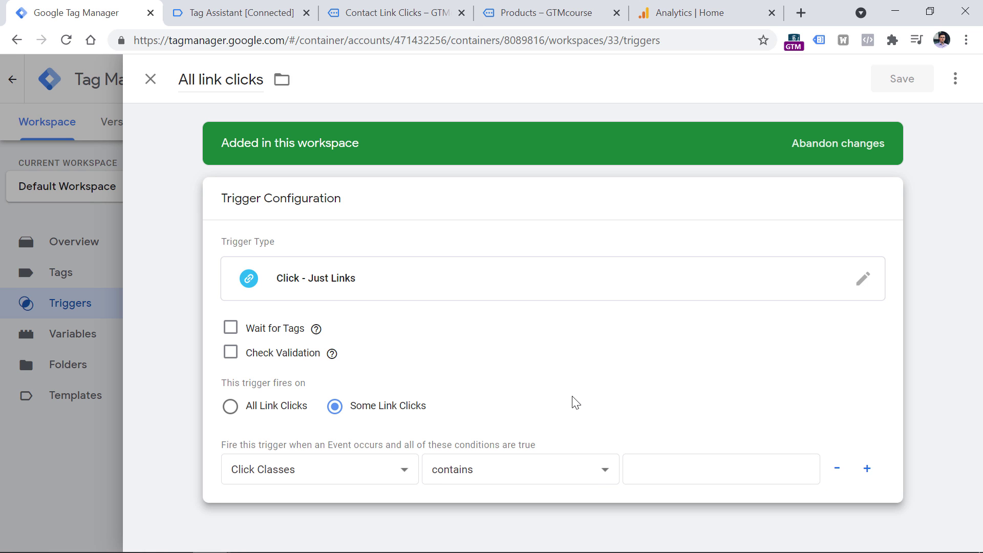
{"action": "left_click", "coordinate": [318, 481]}
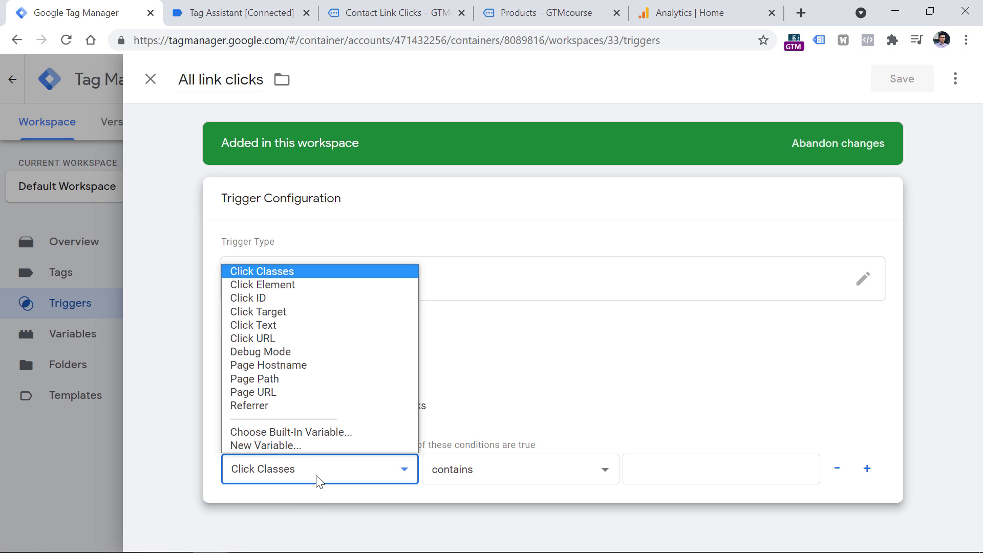
{"action": "left_click", "coordinate": [274, 338]}
{"action": "left_click", "coordinate": [520, 482]}
{"action": "left_click", "coordinate": [481, 244]}
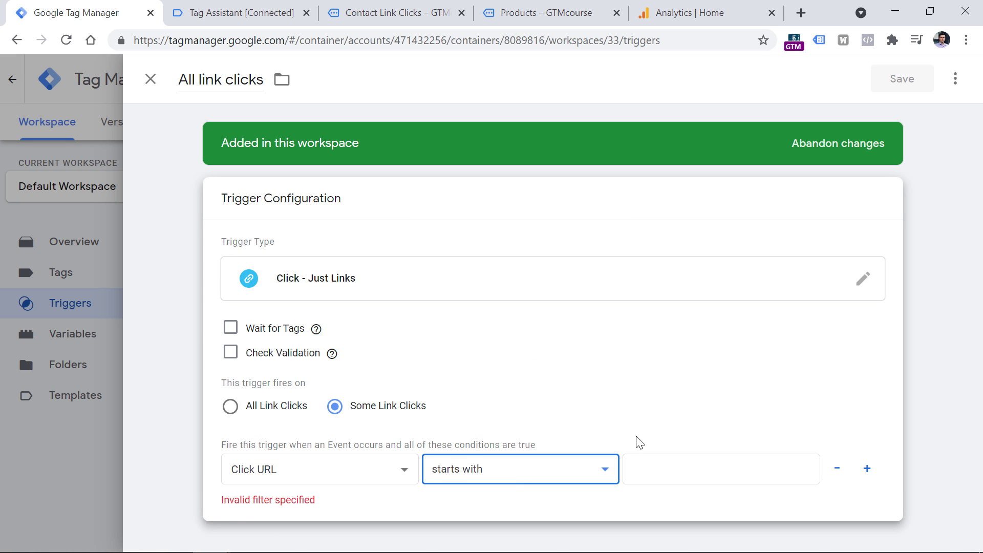
{"action": "left_click", "coordinate": [647, 475]}
{"action": "type", "text": "tel"}
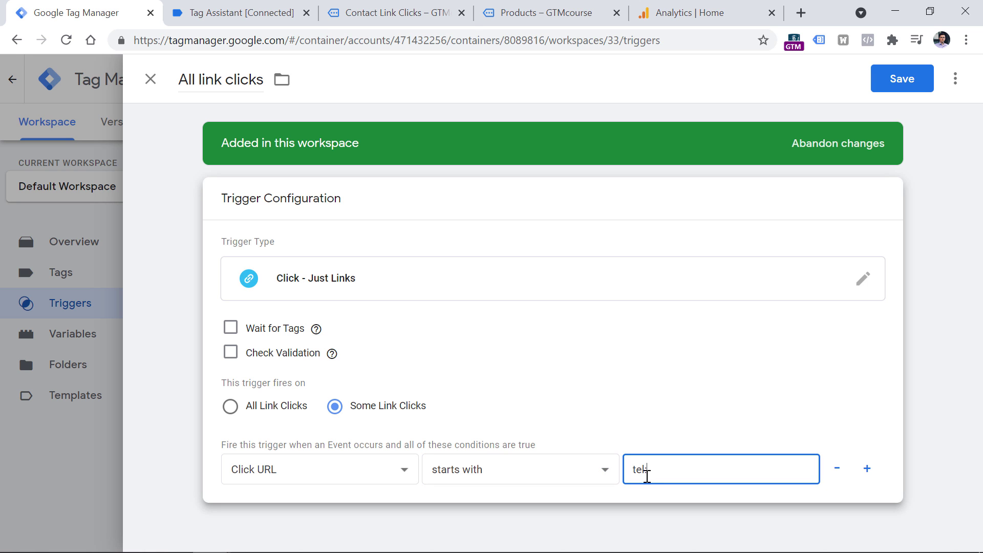
{"action": "type", "text": ":"}
Rename the trigger 'Link click - phone number' and save it.
{"action": "left_click", "coordinate": [219, 77]}
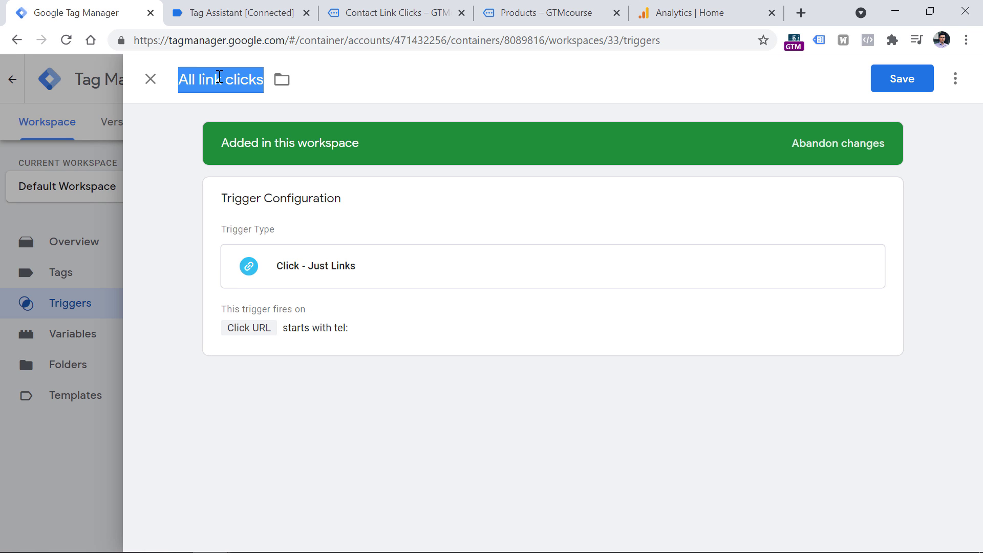
{"action": "type", "text": "Link"}
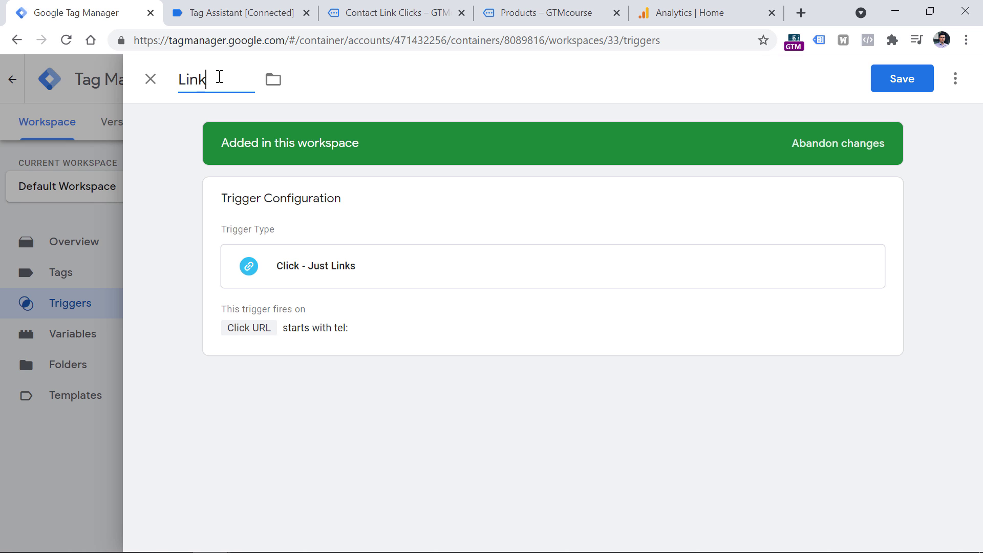
{"action": "type", "text": " click - phone number"}
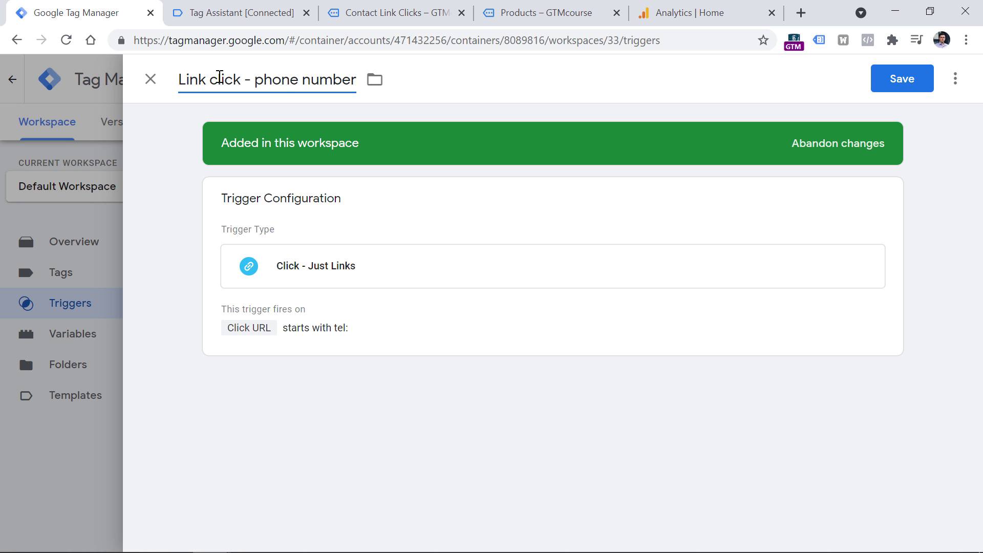
{"action": "left_click", "coordinate": [883, 82]}
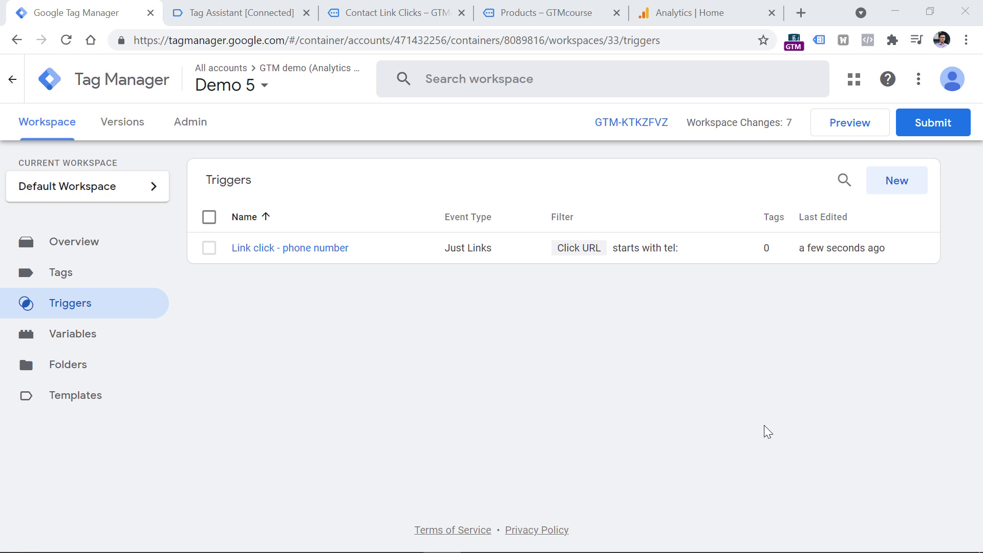
Go to the Tags list and create a new tag.
{"action": "left_click", "coordinate": [60, 272]}
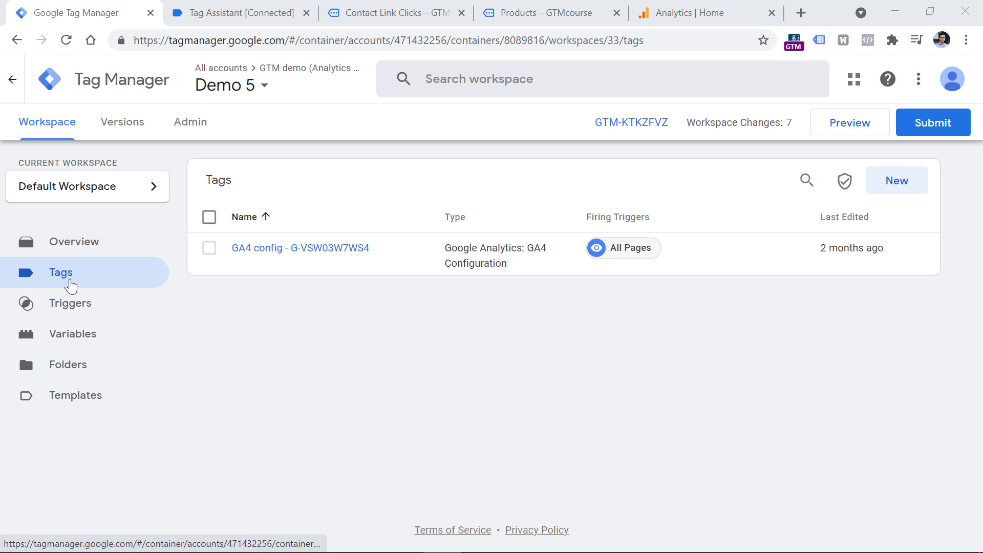
{"action": "left_click", "coordinate": [900, 181]}
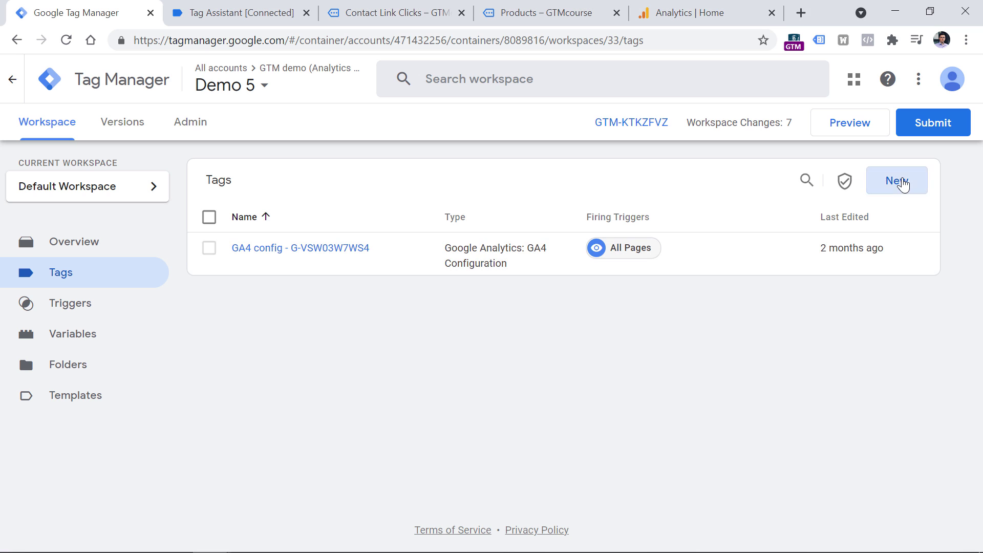
Make the tag a GA4 Event linked to the GA4 config - G-VSW03W7WS4 configuration tag.
{"action": "left_click", "coordinate": [283, 221]}
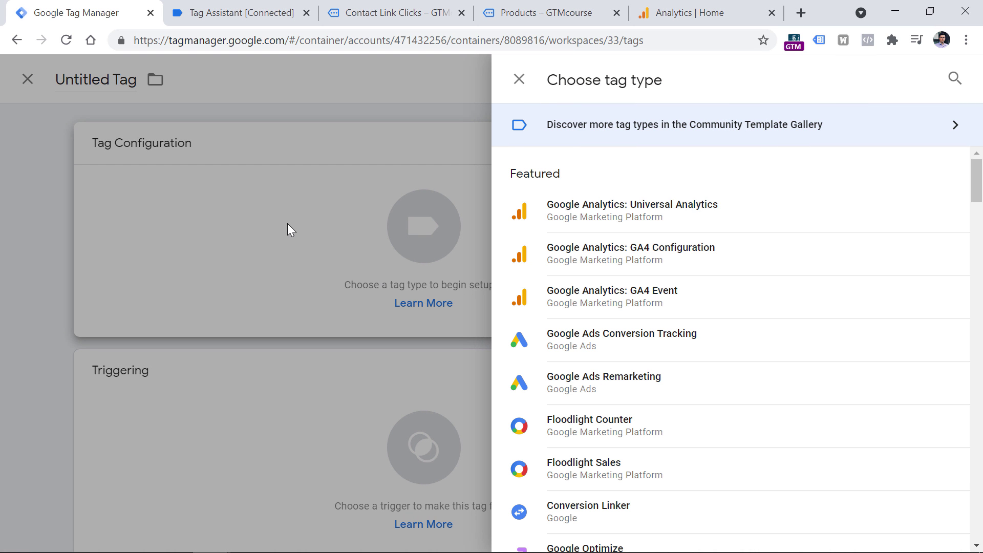
{"action": "left_click", "coordinate": [612, 302]}
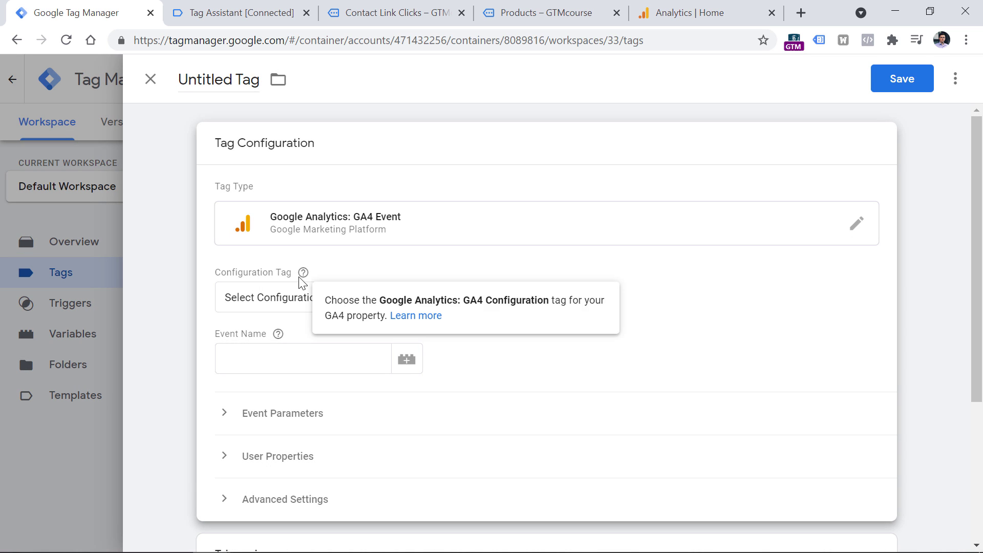
{"action": "left_click", "coordinate": [292, 297]}
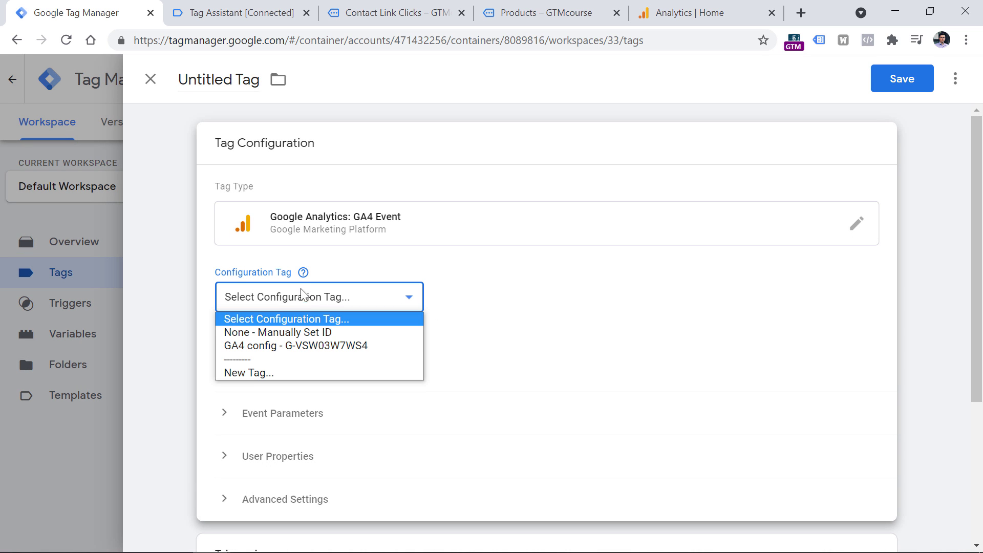
{"action": "left_click", "coordinate": [302, 307]}
{"action": "left_click", "coordinate": [283, 299]}
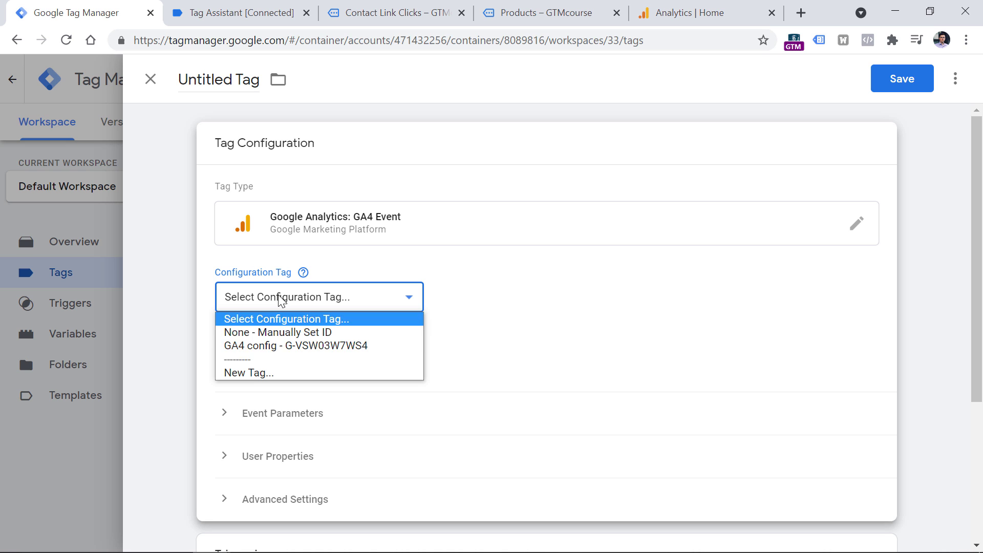
{"action": "left_click", "coordinate": [305, 346]}
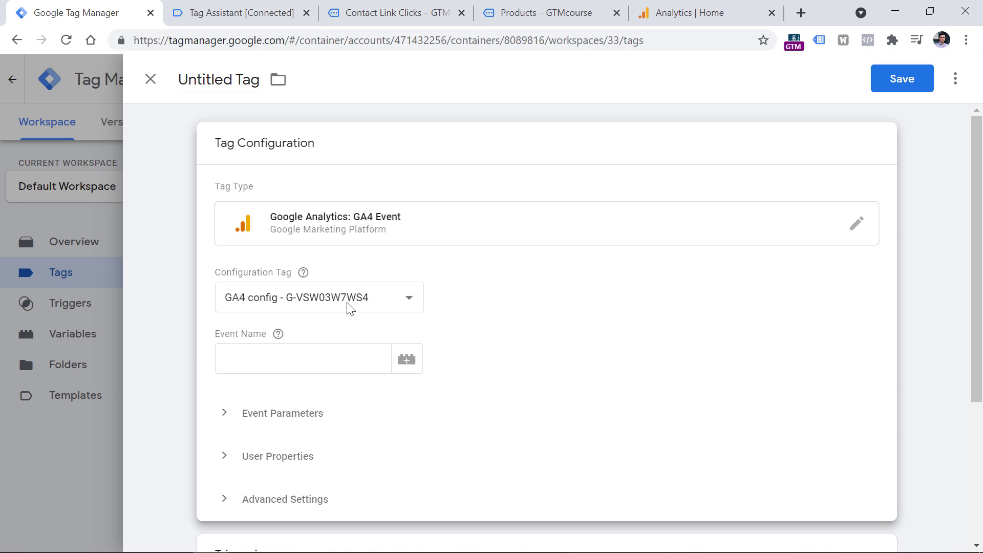
Set event name phone_number_click and add one empty event parameter row.
{"action": "left_click", "coordinate": [304, 354]}
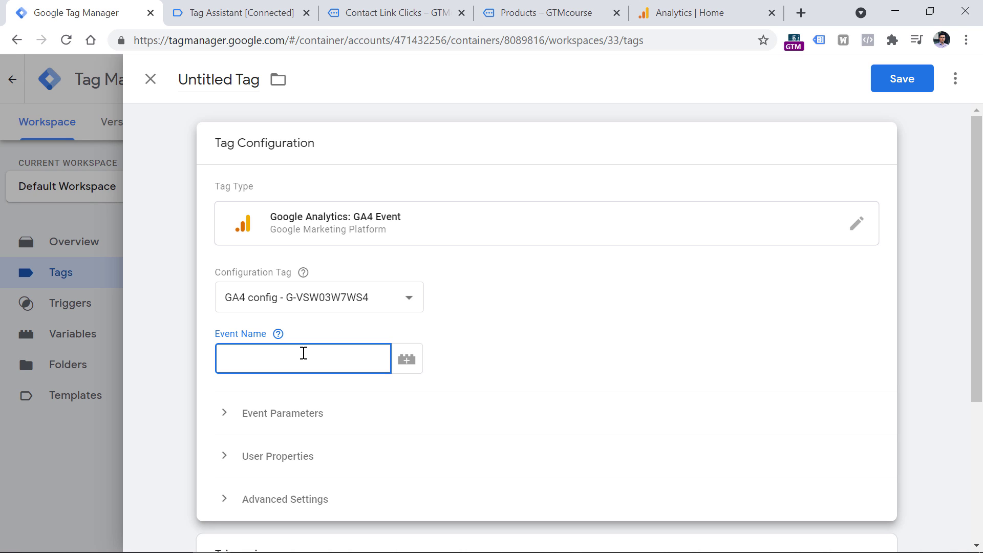
{"action": "type", "text": "phone_number_click"}
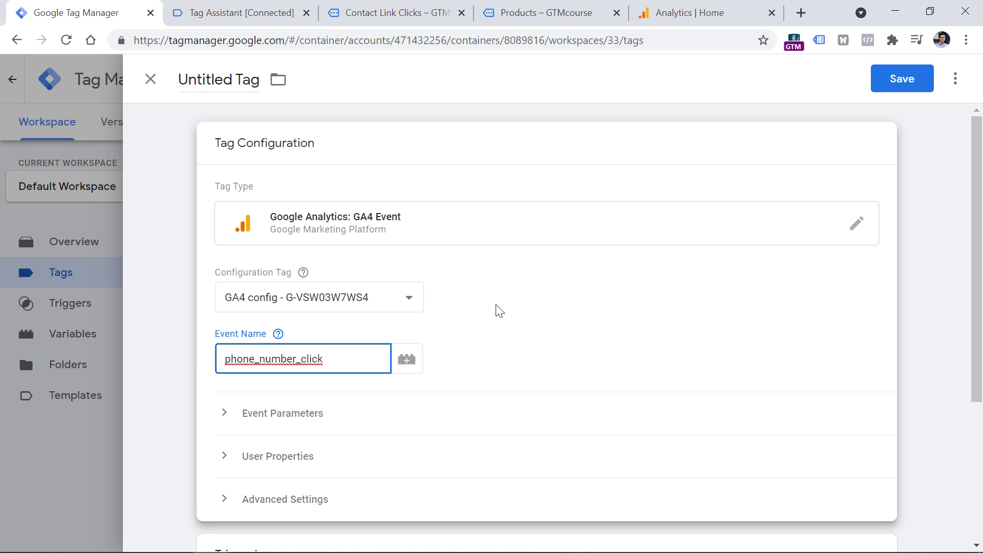
{"action": "left_click", "coordinate": [522, 127]}
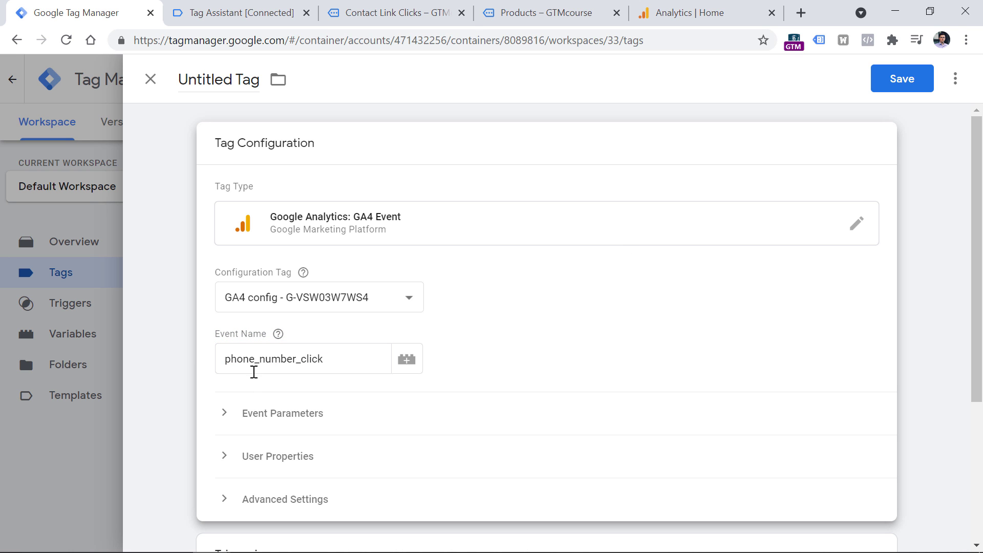
{"action": "left_click", "coordinate": [286, 413]}
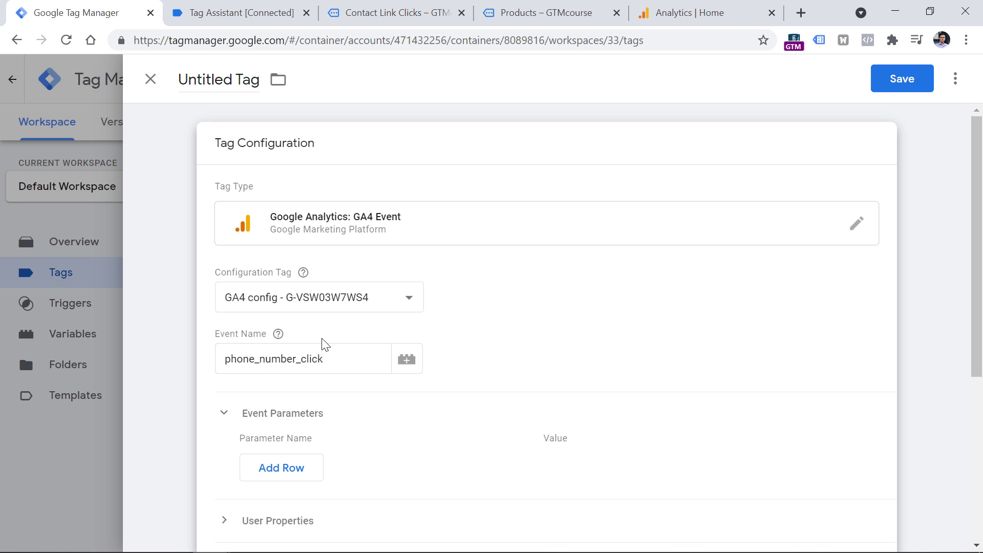
{"action": "left_click", "coordinate": [290, 479]}
{"action": "scroll", "coordinate": [488, 314], "scroll_direction": "down", "scroll_amount": 5}
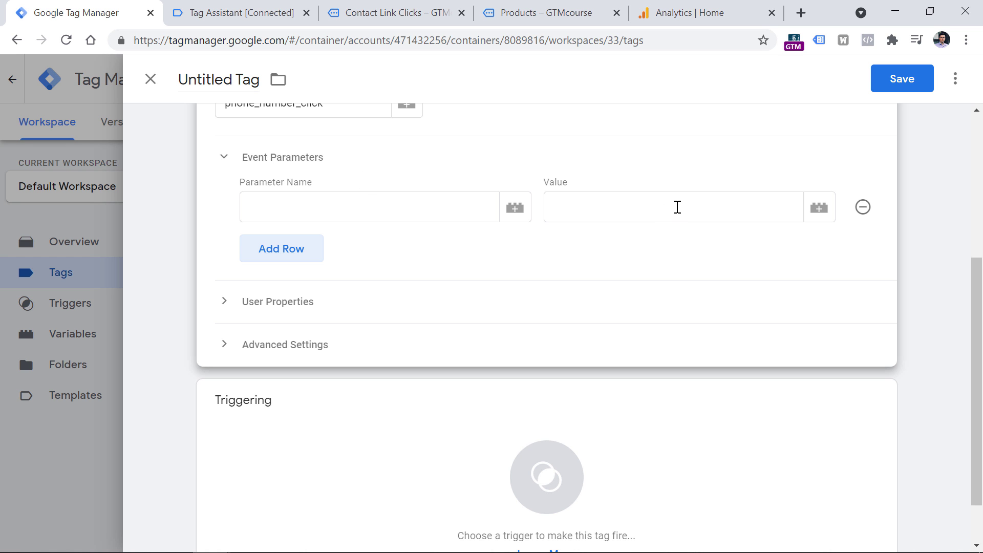
{"action": "left_click", "coordinate": [239, 12]}
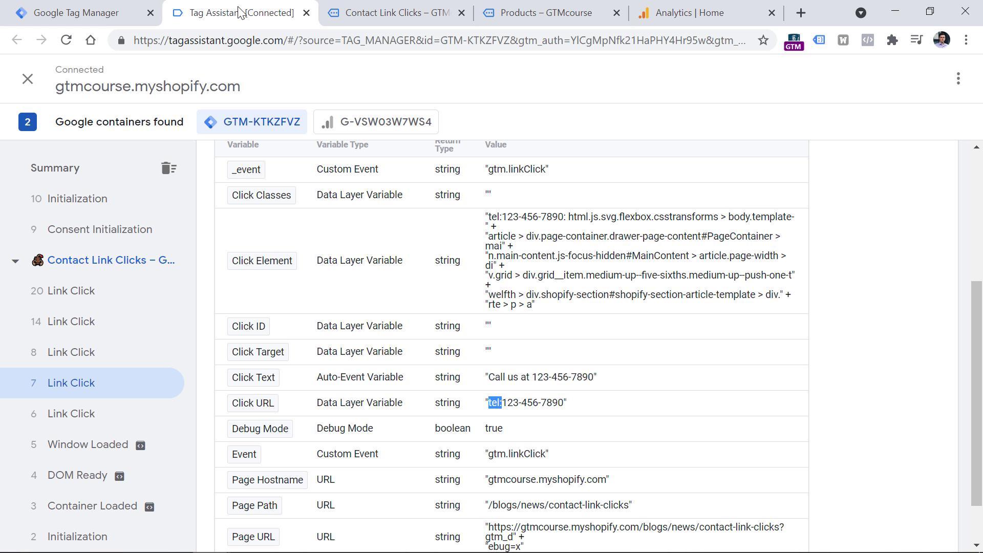
{"action": "left_click", "coordinate": [593, 404]}
{"action": "left_click_drag", "start_coordinate": [489, 405], "coordinate": [628, 408]}
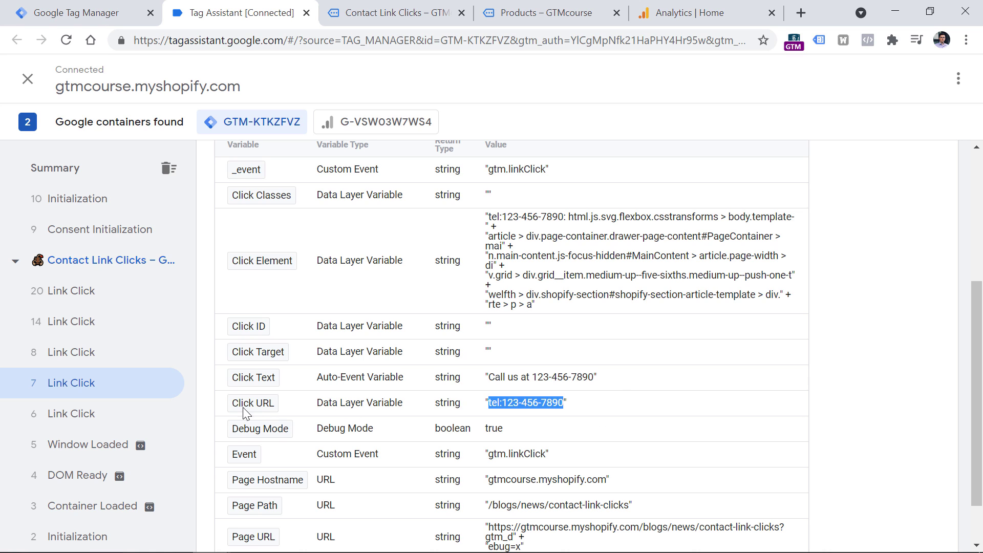
{"action": "left_click", "coordinate": [555, 414]}
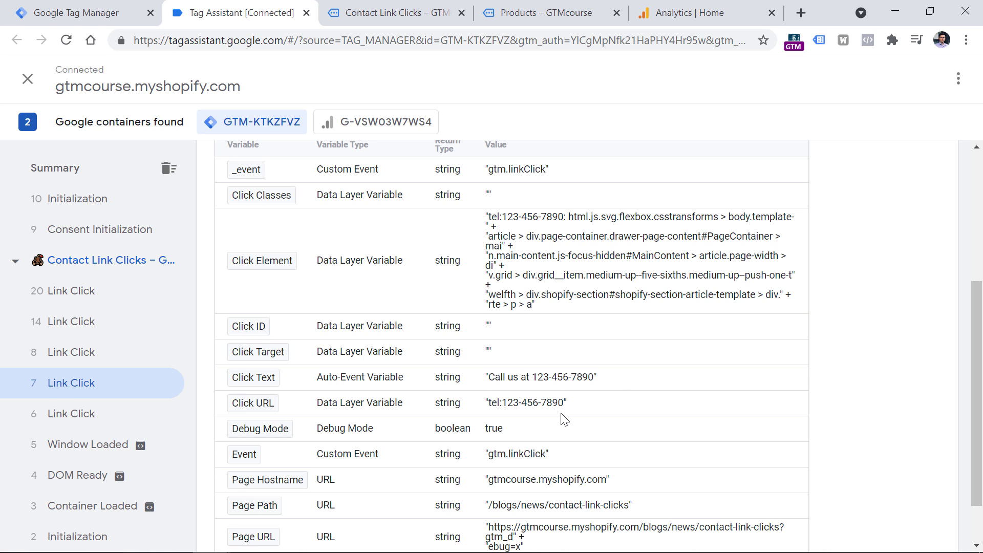
{"action": "left_click_drag", "start_coordinate": [488, 407], "coordinate": [566, 412]}
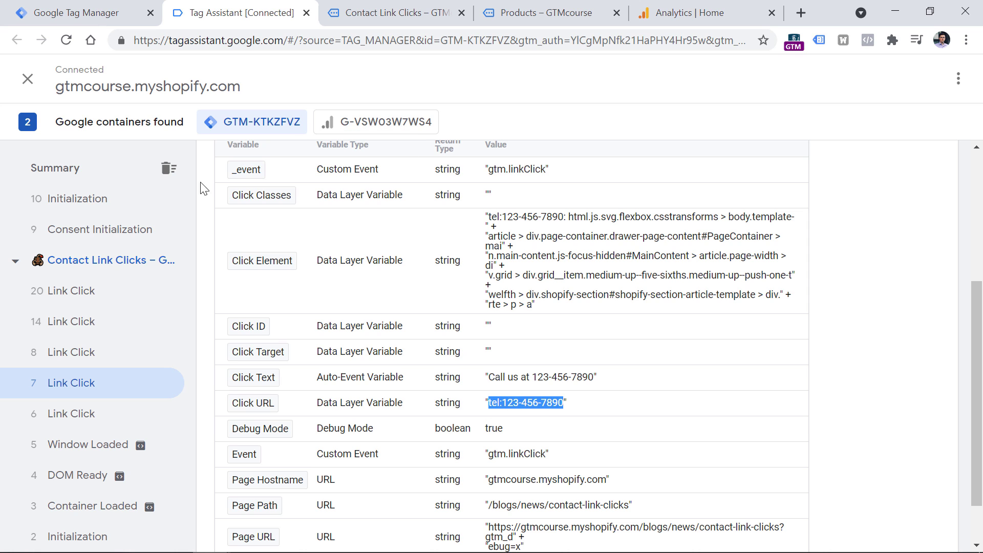
{"action": "left_click", "coordinate": [81, 15]}
{"action": "left_click", "coordinate": [336, 207]}
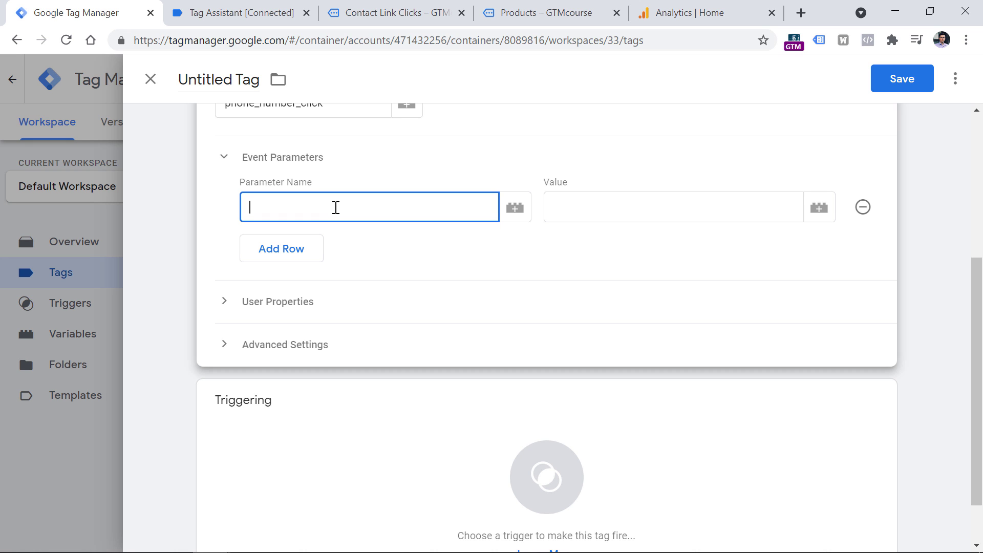
Add an event parameter link_url with the value {{Click URL}}.
{"action": "type", "text": "link_url"}
{"action": "left_click", "coordinate": [597, 203]}
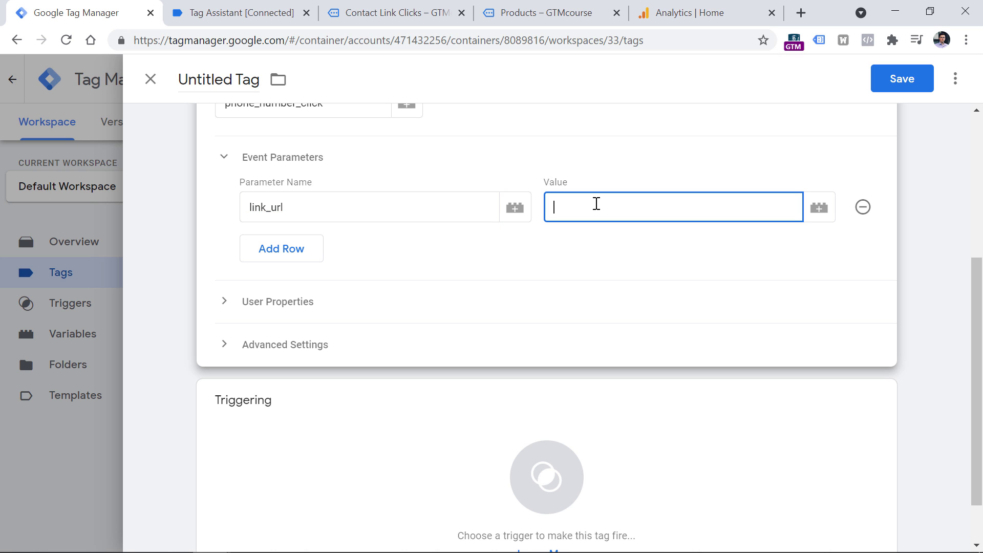
{"action": "left_click", "coordinate": [819, 211]}
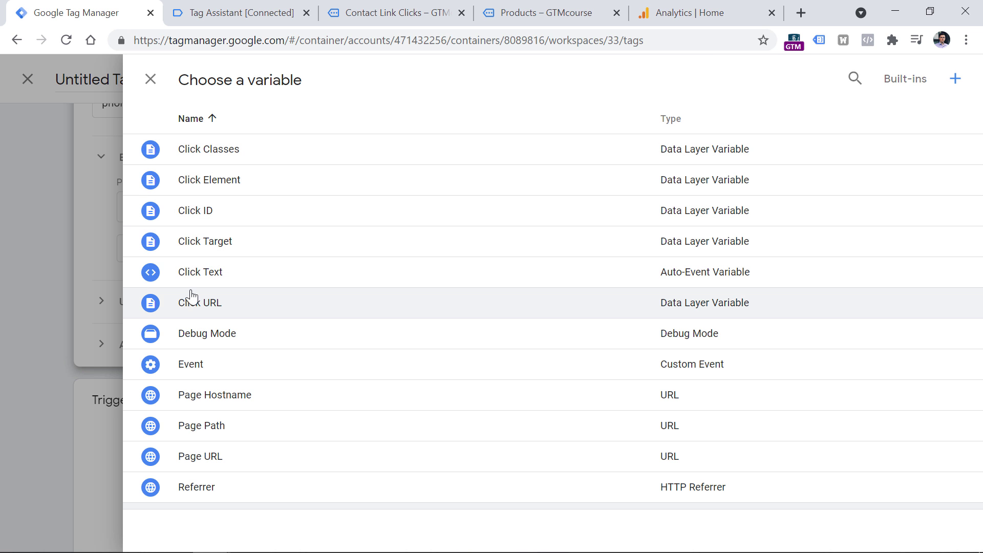
{"action": "left_click", "coordinate": [204, 306]}
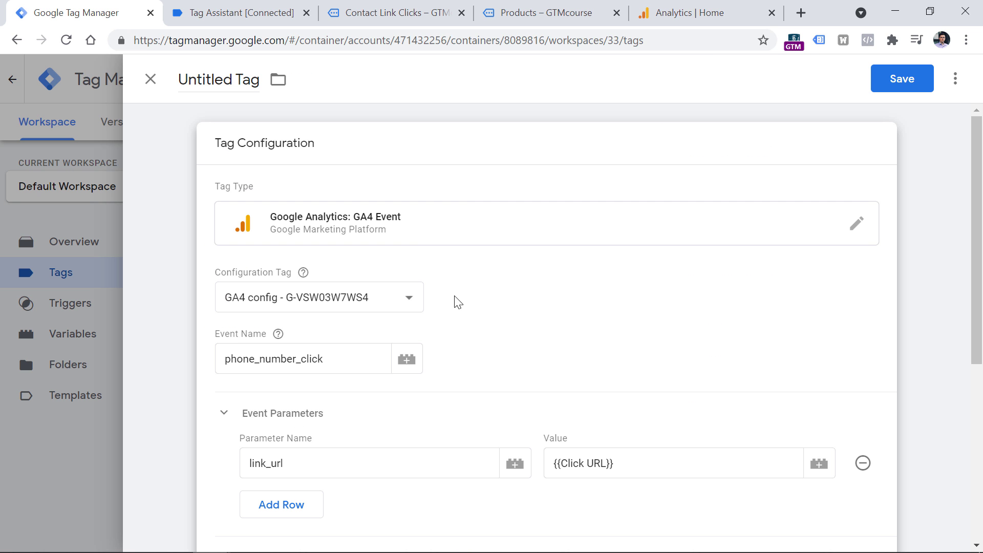
Set the tag to fire on the 'Link click - phone number' trigger.
{"action": "scroll", "coordinate": [464, 263], "scroll_direction": "down", "scroll_amount": 5}
{"action": "scroll", "coordinate": [455, 217], "scroll_direction": "down", "scroll_amount": 1}
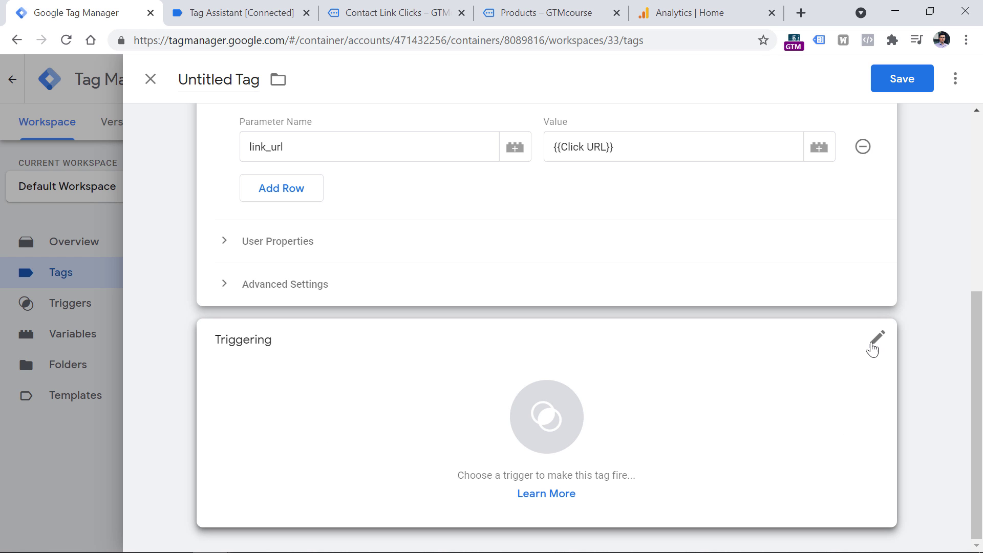
{"action": "left_click", "coordinate": [834, 370]}
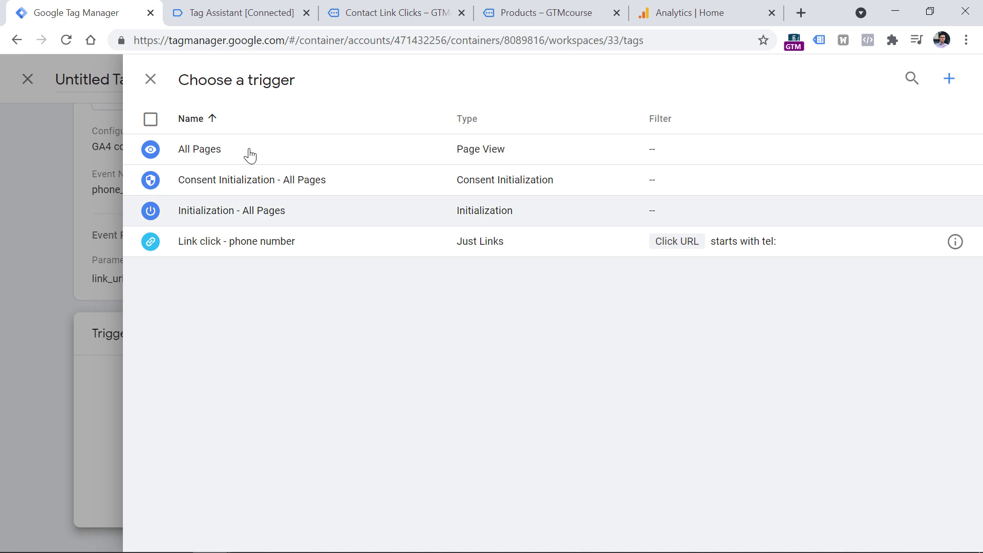
{"action": "left_click", "coordinate": [232, 243]}
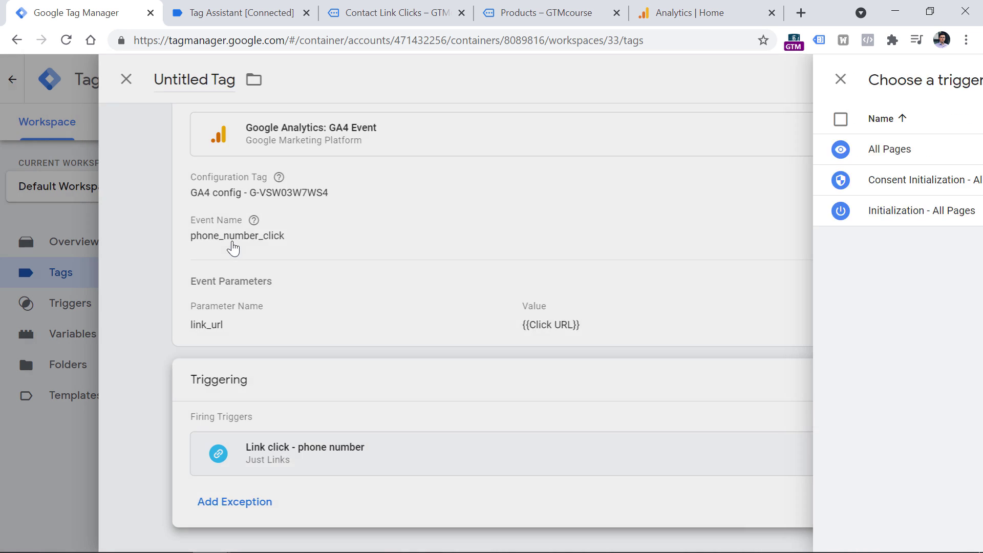
Name the tag 'GA4 Event - phone_number_click', copying the event name into the title, and save.
{"action": "left_click", "coordinate": [209, 81]}
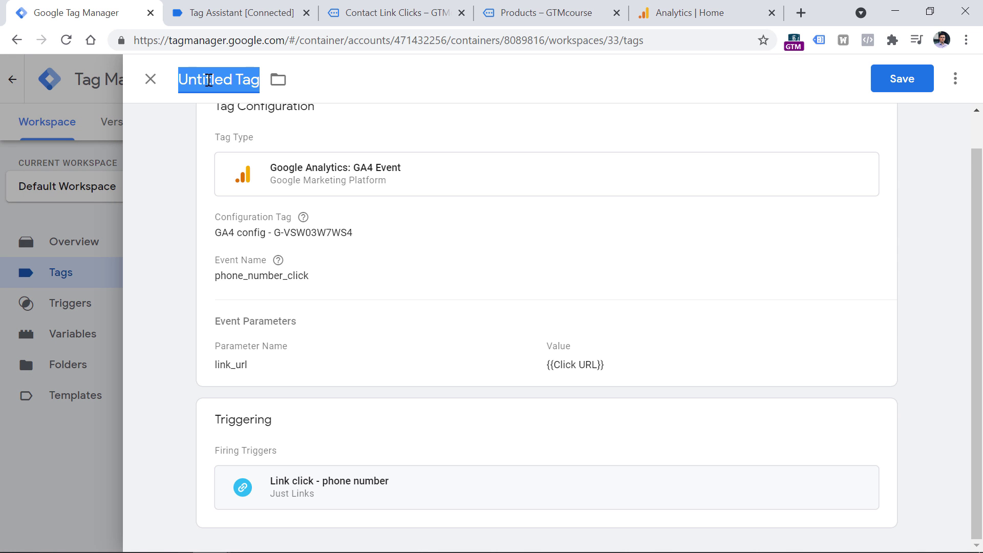
{"action": "type", "text": "GA4"}
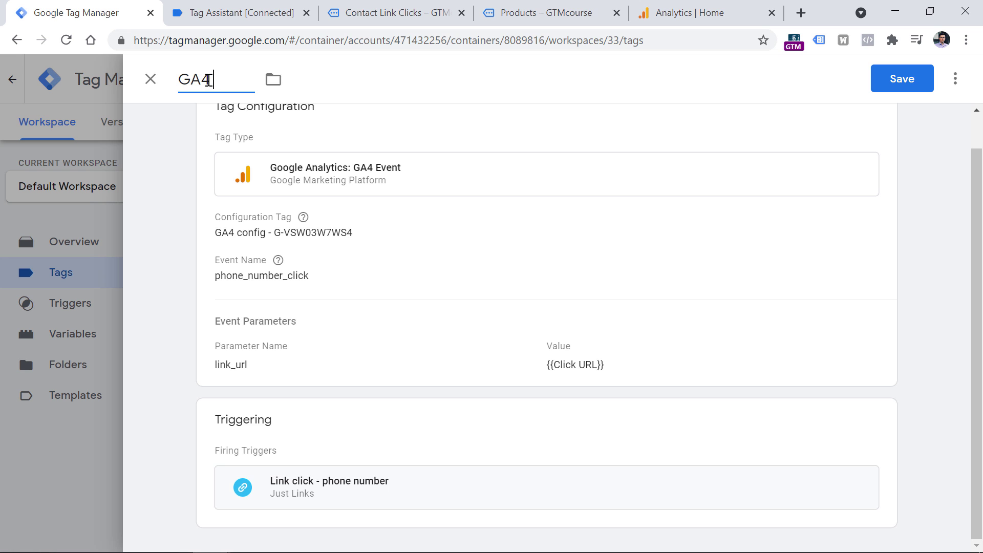
{"action": "type", "text": " Event -"}
{"action": "left_click", "coordinate": [328, 222]}
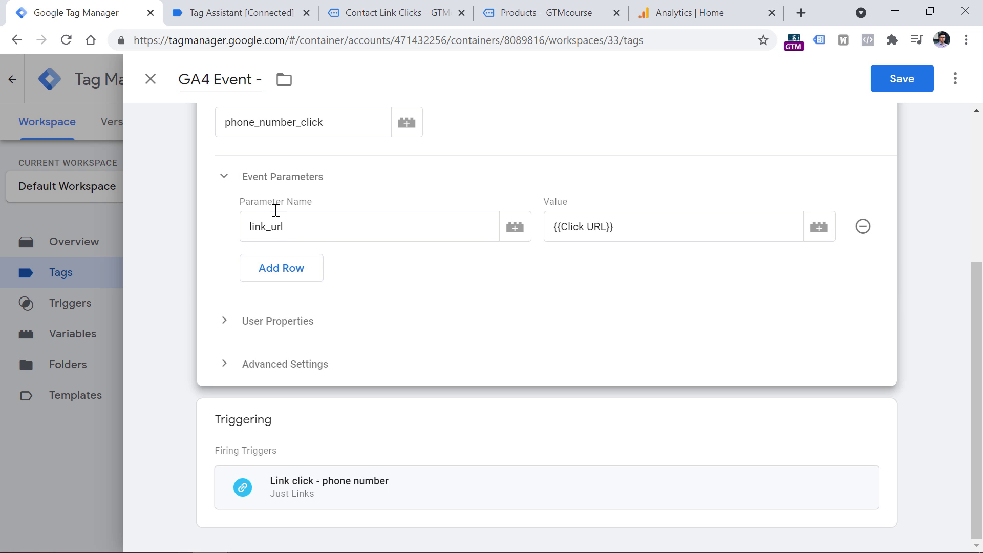
{"action": "scroll", "coordinate": [271, 200], "scroll_direction": "up", "scroll_amount": 5}
{"action": "double_click", "coordinate": [268, 358]}
{"action": "key", "text": "ctrl+c"}
{"action": "left_click", "coordinate": [251, 82]}
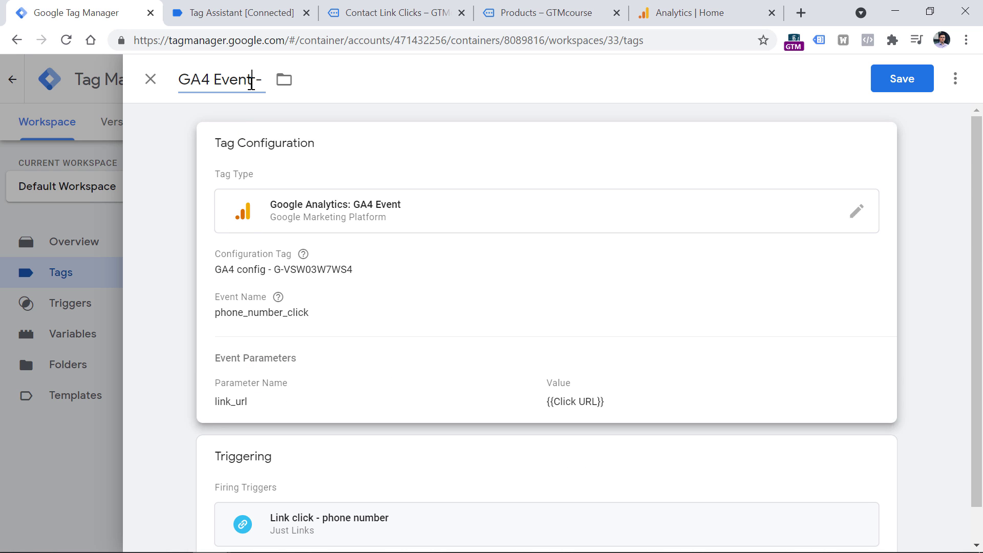
{"action": "key", "text": "End"}
{"action": "key", "text": "ctrl+v"}
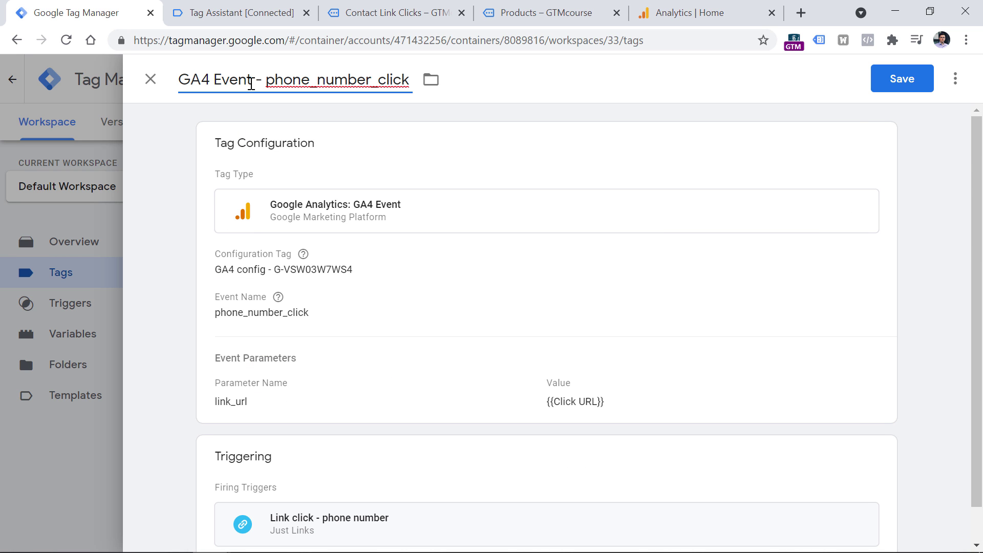
{"action": "left_click", "coordinate": [903, 84]}
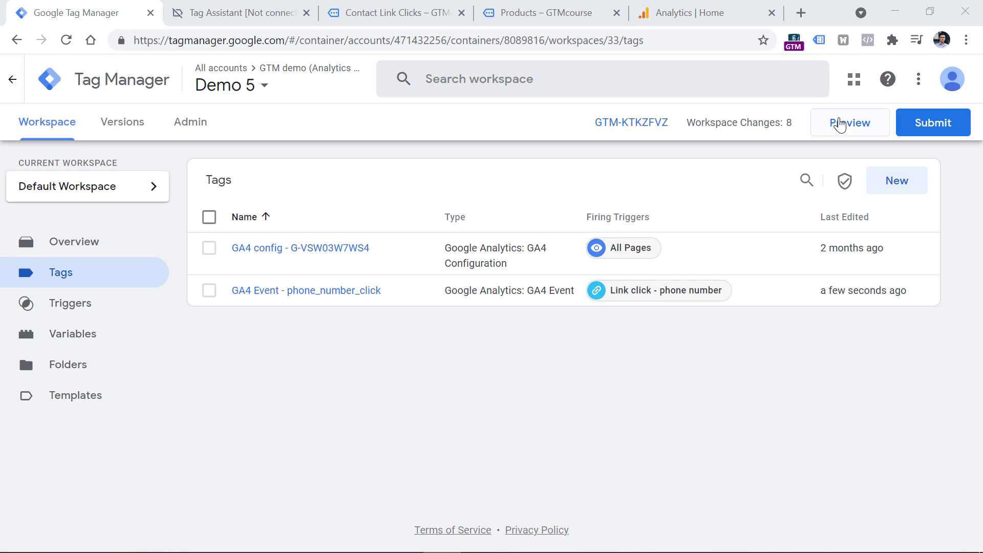
Start a Preview debug session and connect it to the test page.
{"action": "left_click", "coordinate": [851, 126]}
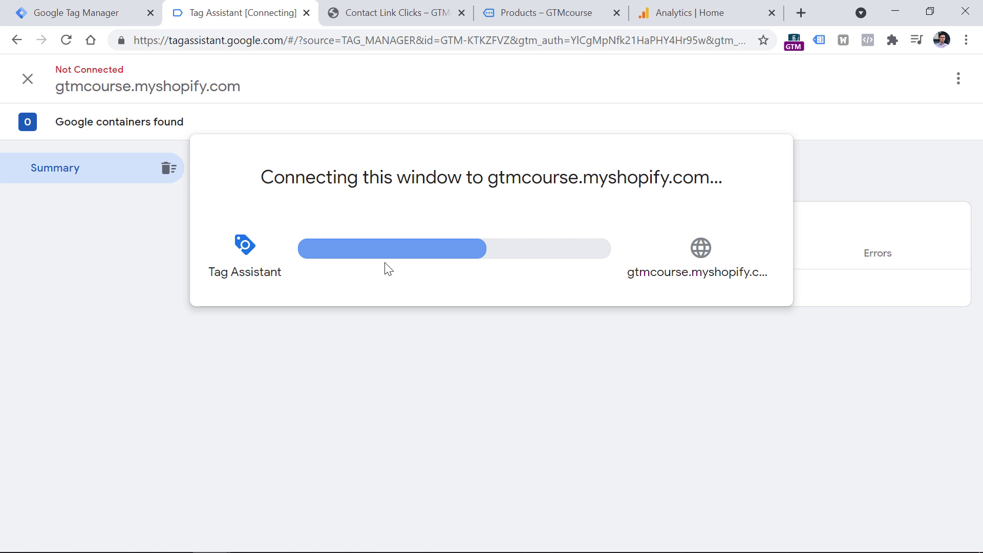
{"action": "left_click", "coordinate": [491, 348]}
{"action": "key", "text": "ctrl+Tab"}
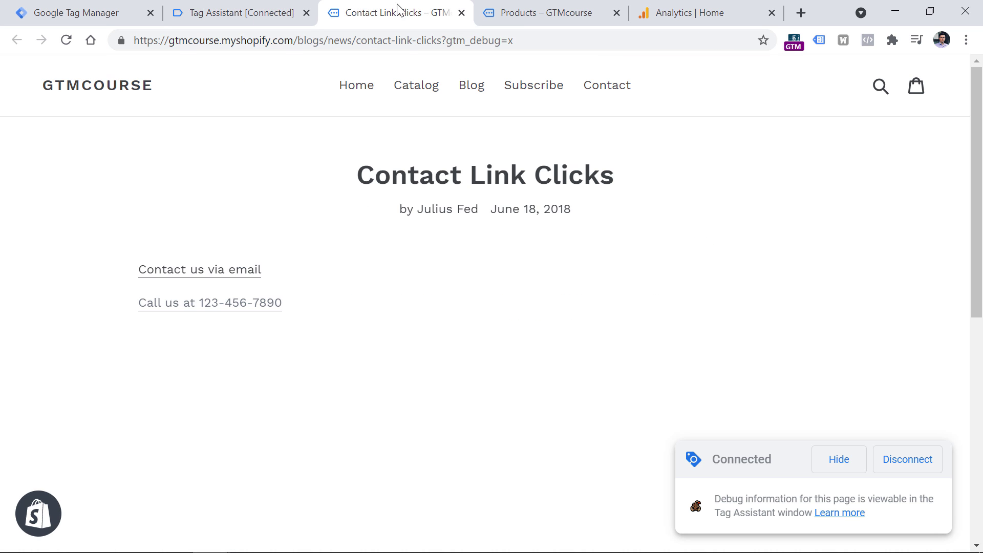
Click the phone number link and check the tags fired on its Link Click event.
{"action": "left_click", "coordinate": [212, 311]}
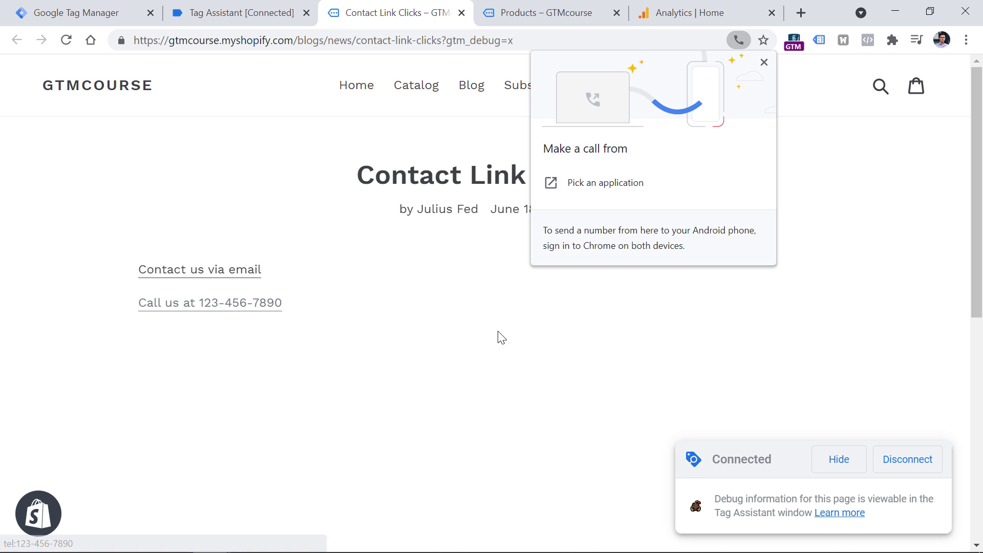
{"action": "left_click", "coordinate": [241, 13]}
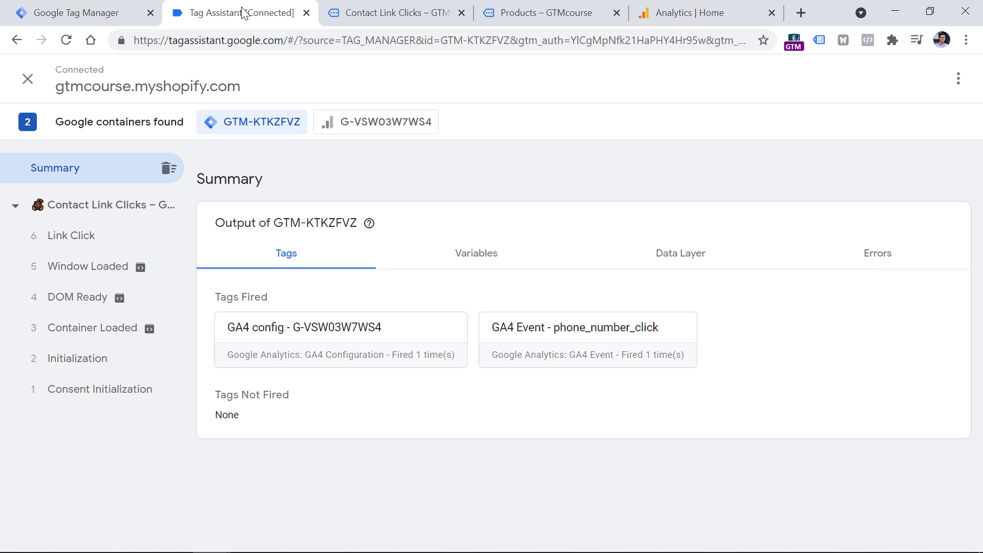
{"action": "left_click", "coordinate": [88, 238]}
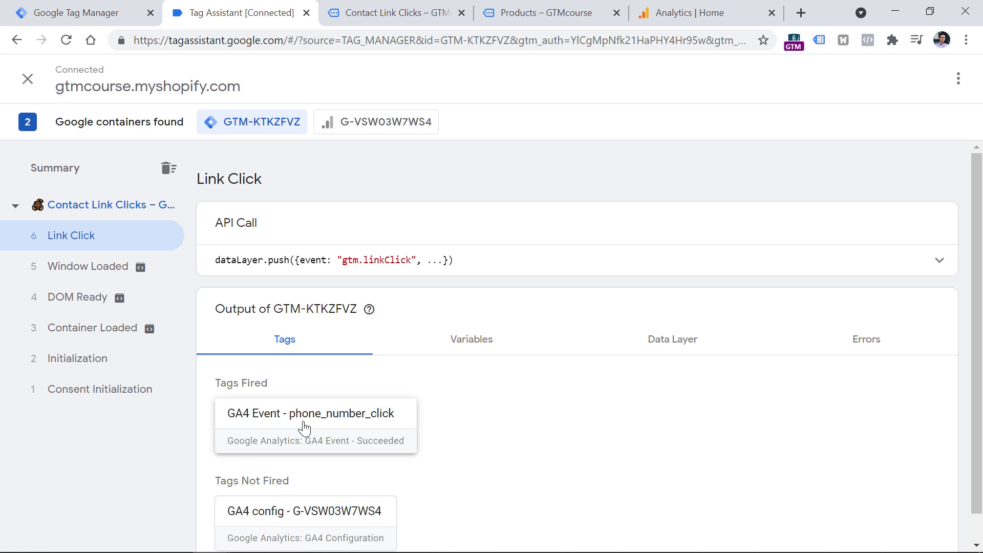
{"action": "left_click", "coordinate": [714, 13]}
{"action": "scroll", "coordinate": [84, 215], "scroll_direction": "down", "scroll_amount": 3}
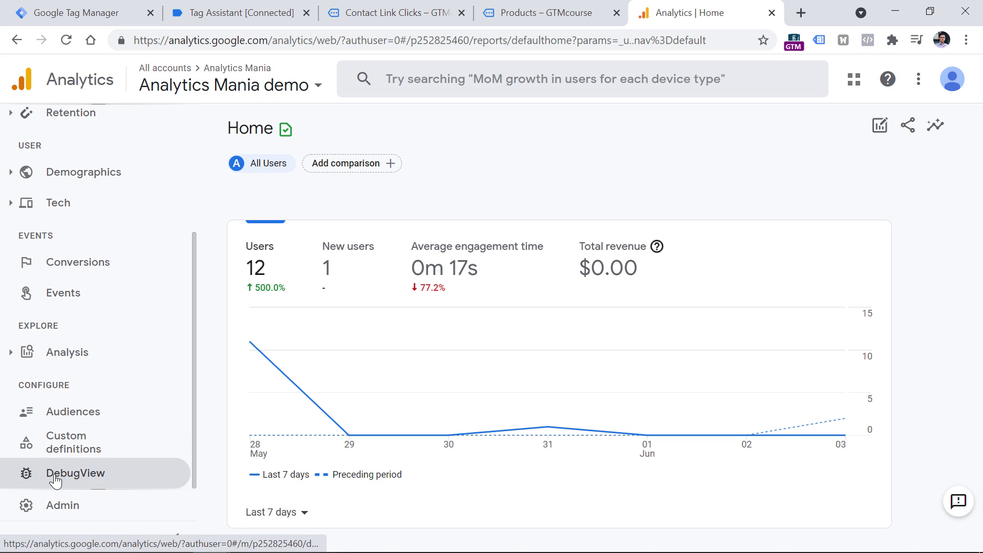
{"action": "left_click", "coordinate": [97, 473]}
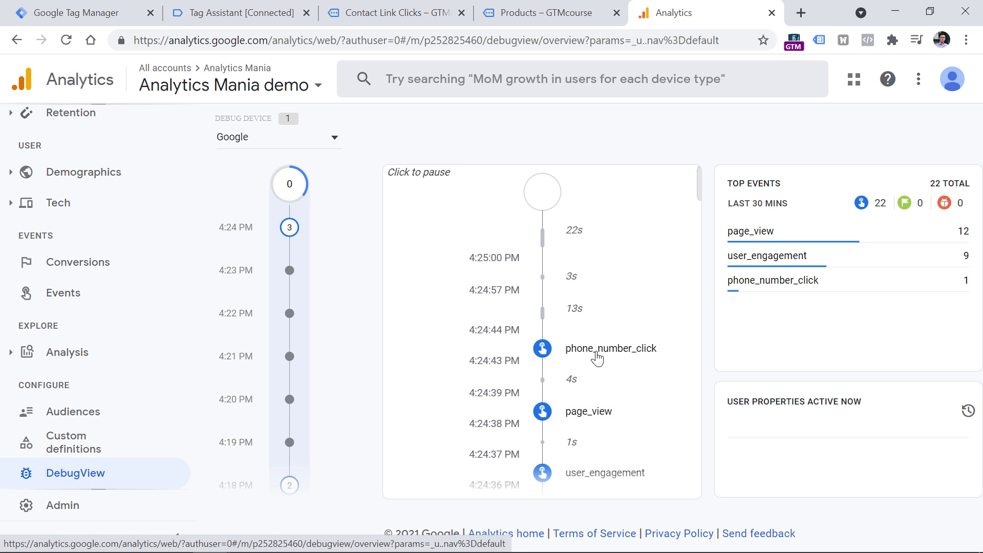
{"action": "left_click", "coordinate": [609, 358]}
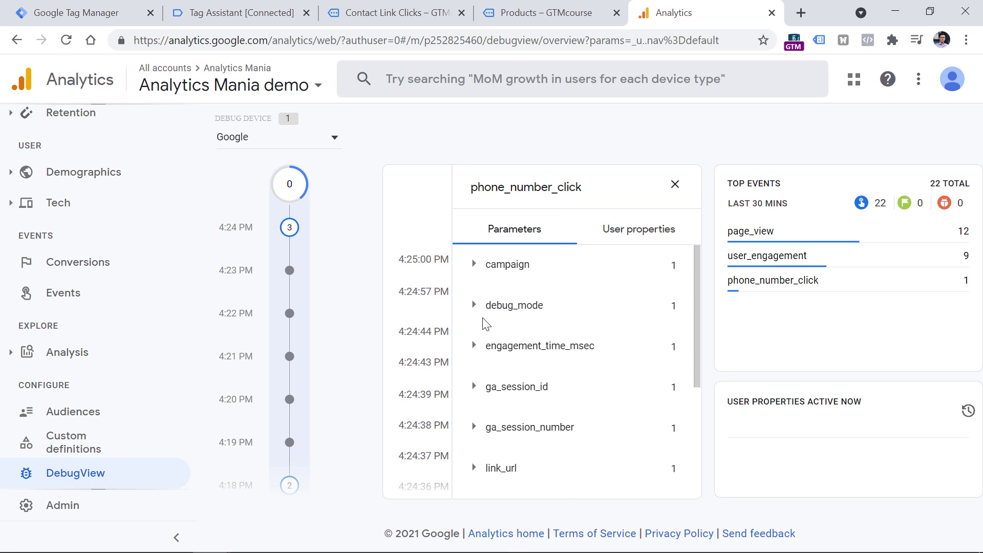
{"action": "left_click_drag", "start_coordinate": [700, 269], "coordinate": [700, 349]}
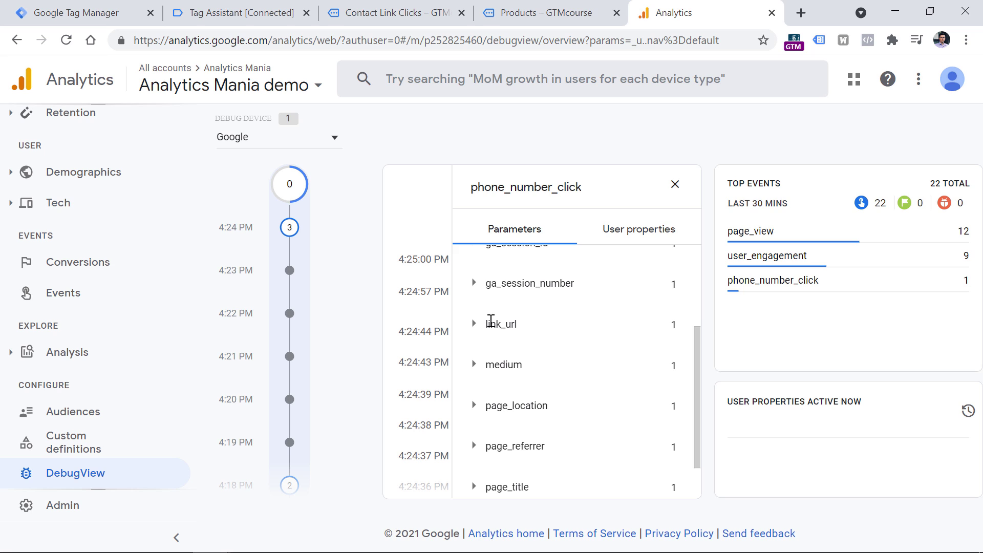
{"action": "left_click", "coordinate": [474, 327]}
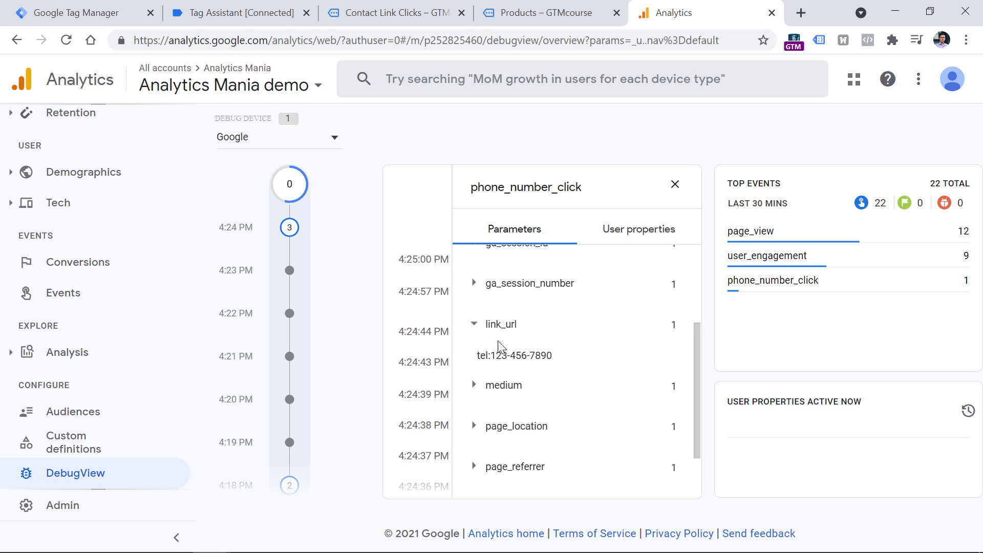
{"action": "left_click_drag", "start_coordinate": [555, 357], "coordinate": [477, 357]}
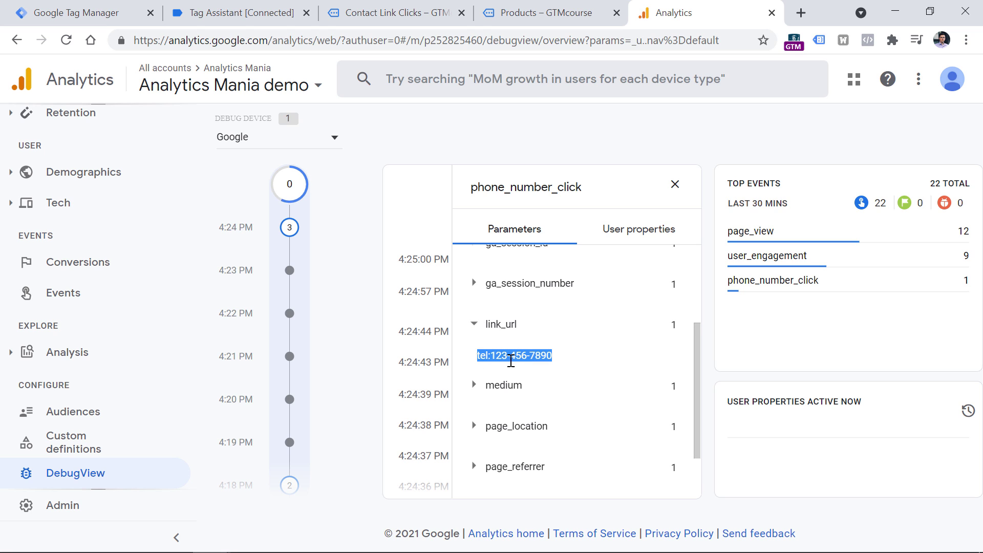
{"action": "left_click", "coordinate": [242, 12]}
{"action": "left_click", "coordinate": [464, 343]}
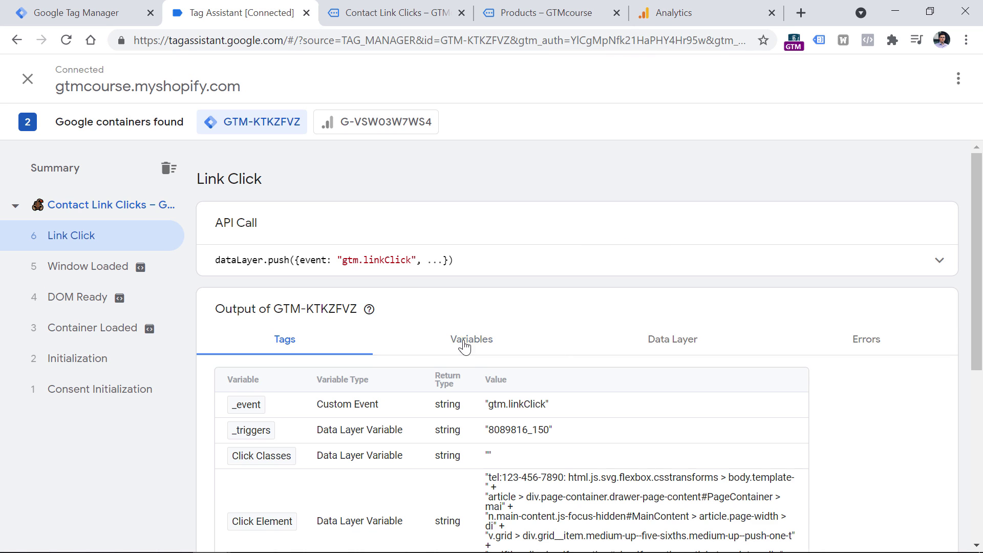
{"action": "scroll", "coordinate": [348, 409], "scroll_direction": "down", "scroll_amount": 5}
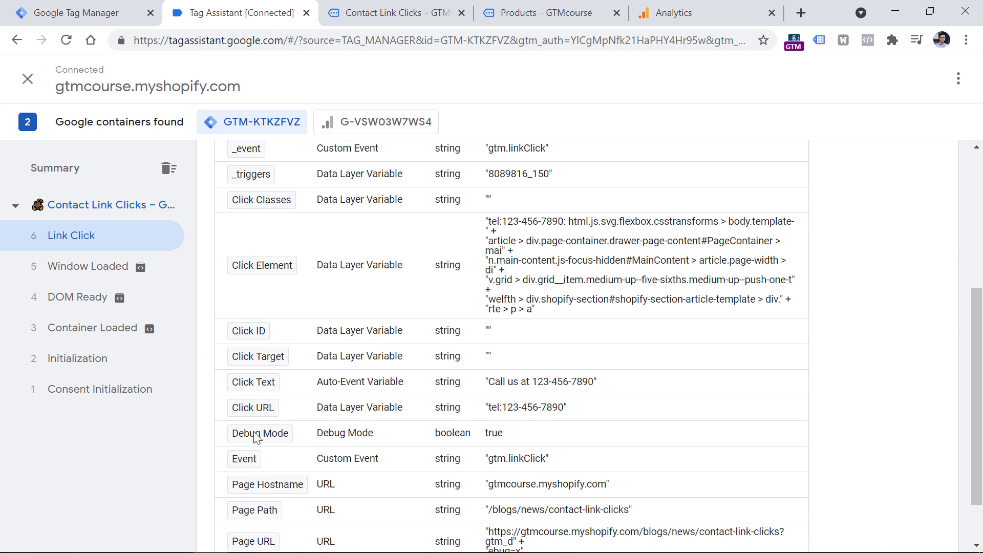
{"action": "left_click_drag", "start_coordinate": [489, 408], "coordinate": [566, 409]}
Back in DebugView, reopen the event and recheck its link_url value.
{"action": "key", "text": "ctrl+5"}
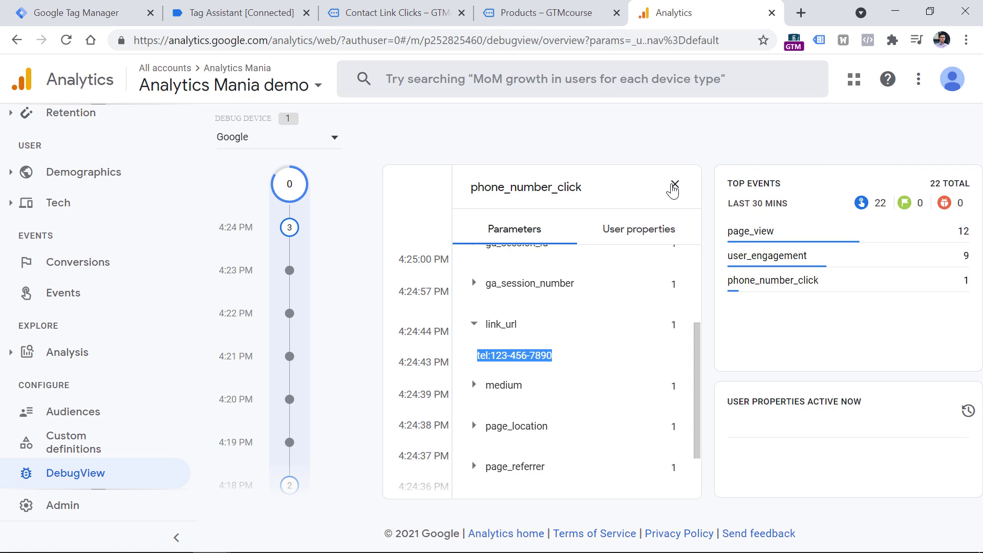
{"action": "left_click", "coordinate": [672, 188]}
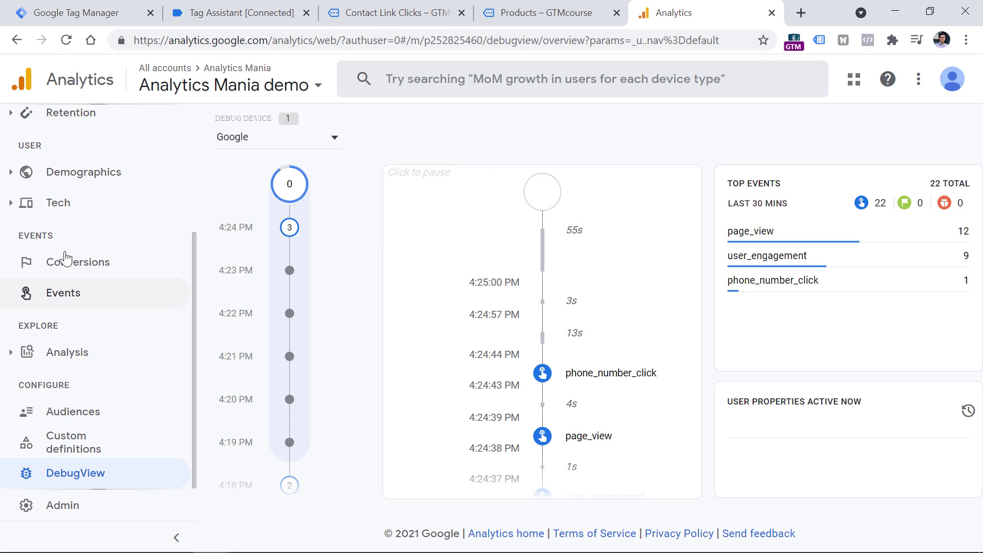
{"action": "left_click", "coordinate": [66, 301]}
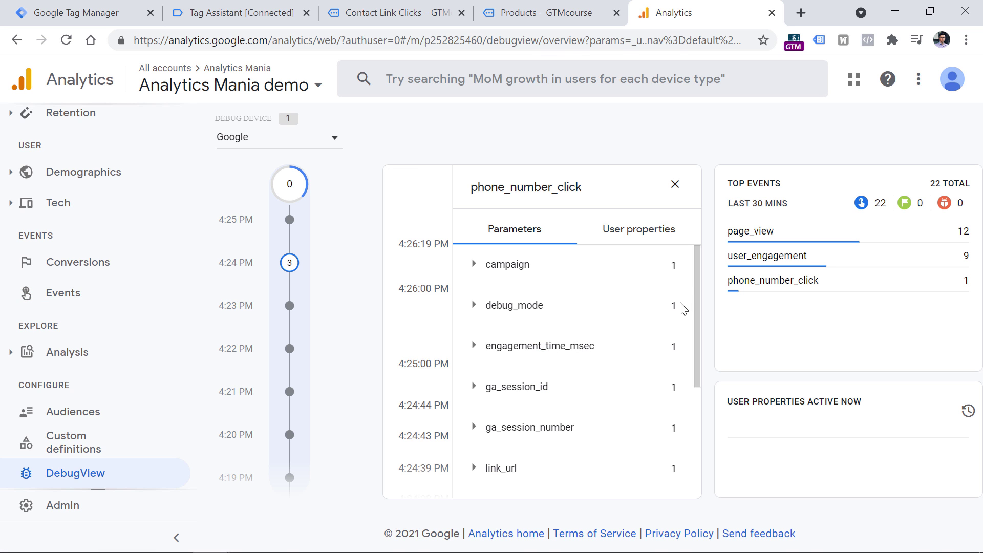
{"action": "scroll", "coordinate": [695, 282], "scroll_direction": "down", "scroll_amount": 1}
{"action": "left_click", "coordinate": [475, 421]}
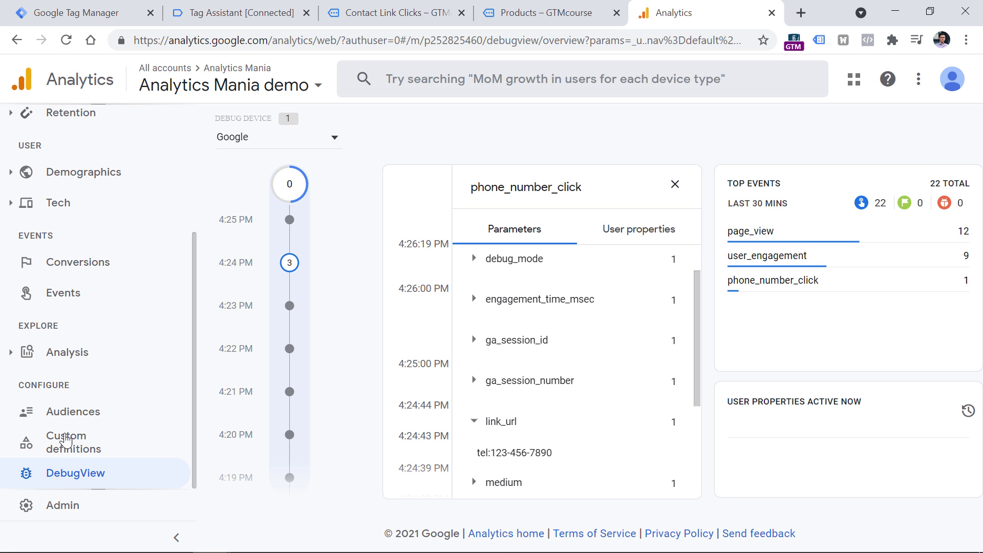
Create the event-scoped custom dimension 'Link URL' on parameter link_text, then return to the shop page.
{"action": "left_click", "coordinate": [88, 448]}
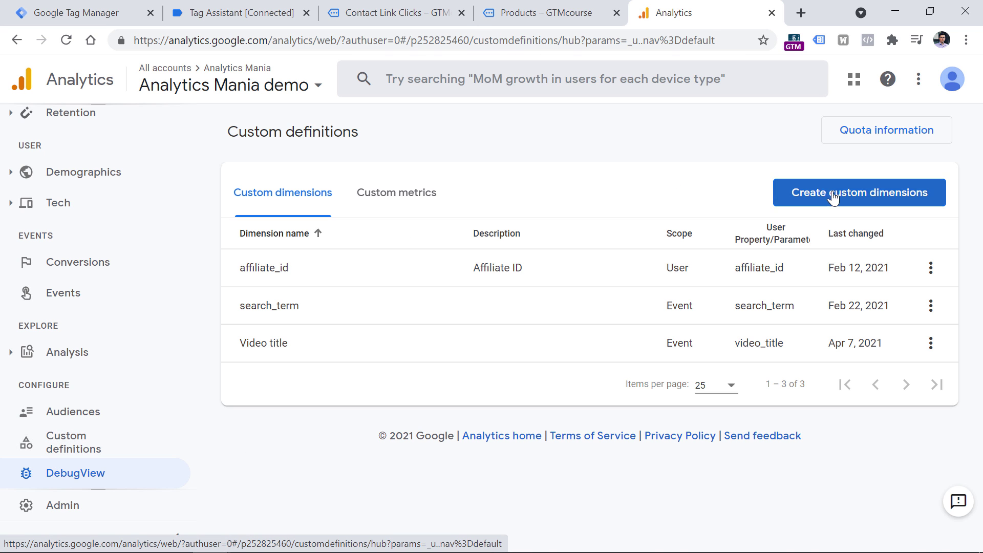
{"action": "left_click", "coordinate": [859, 198]}
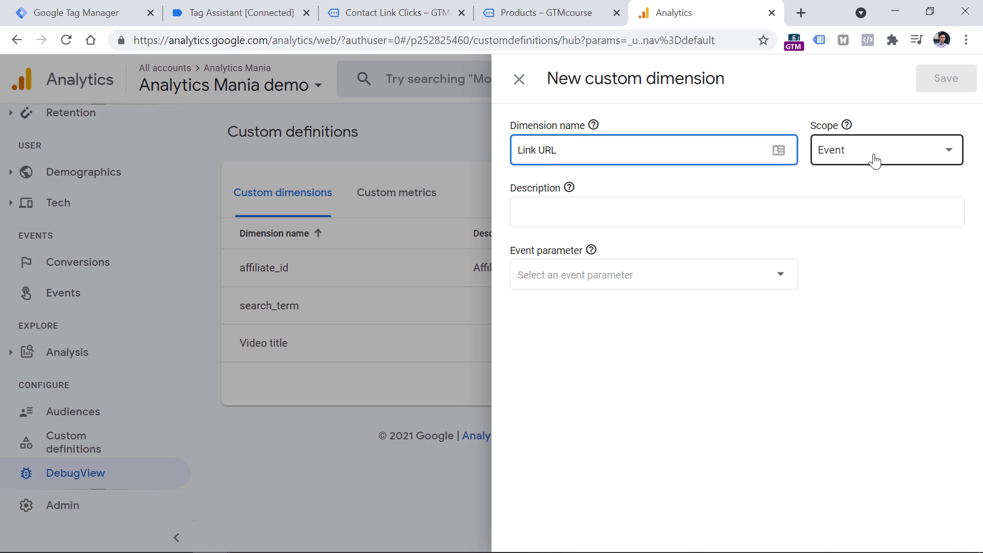
{"action": "left_click", "coordinate": [579, 275]}
{"action": "type", "text": "link_text"}
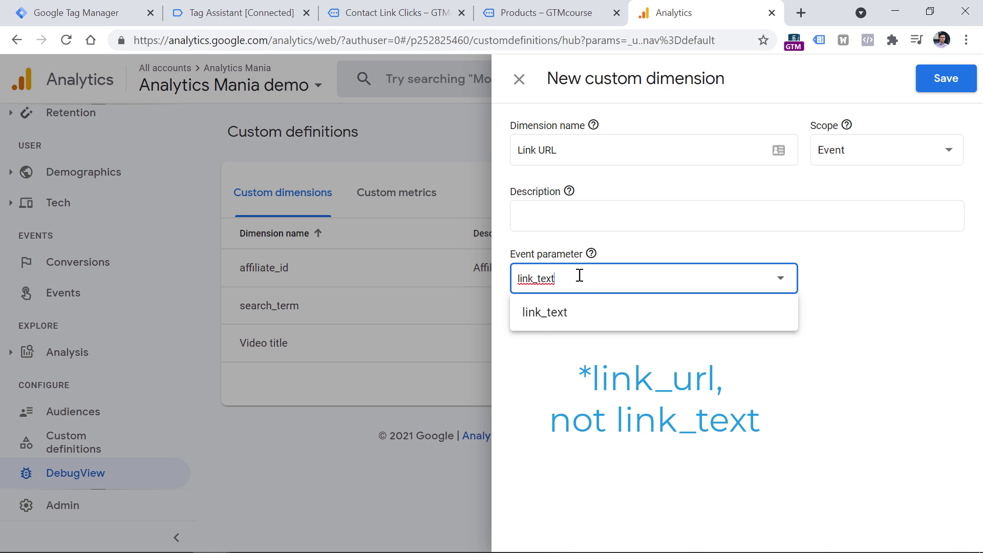
{"action": "left_click", "coordinate": [945, 81]}
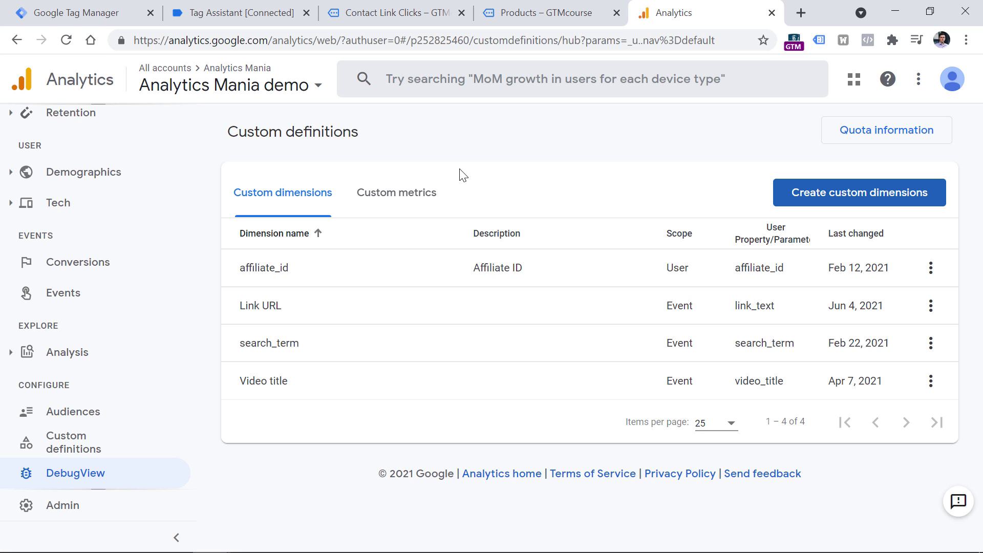
{"action": "key", "text": "ctrl+3"}
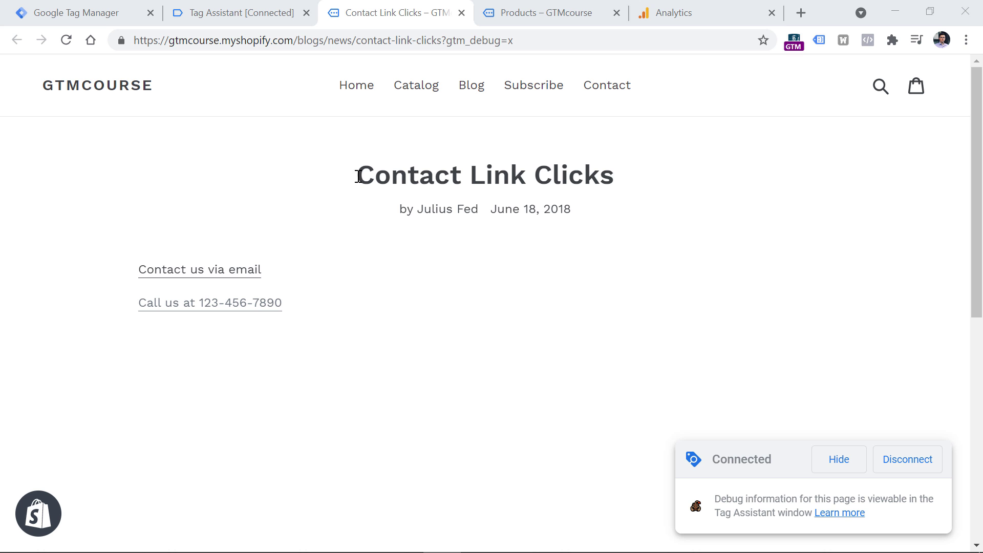
Test the 'Contact us via email' link, then dismiss the Add account prompt and close Mail.
{"action": "left_click", "coordinate": [198, 269]}
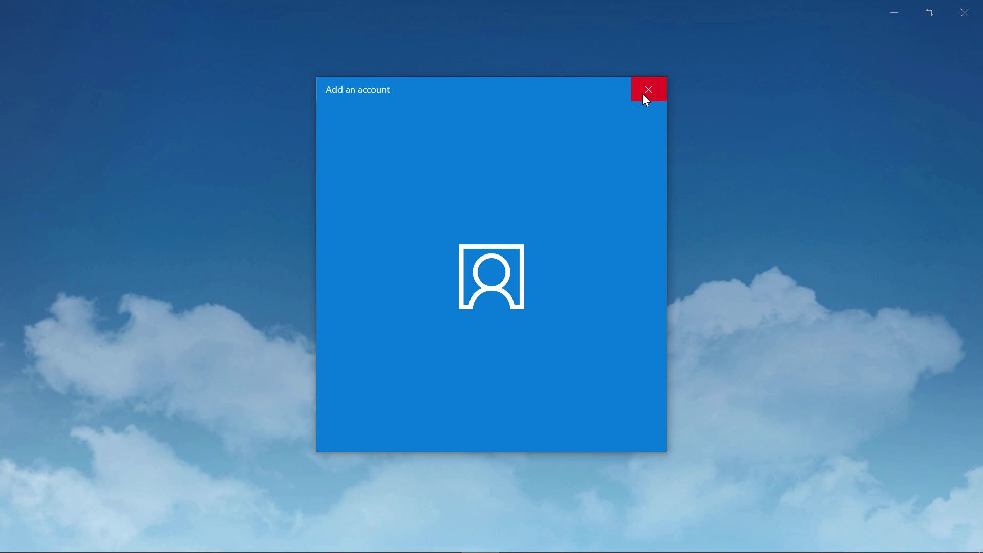
{"action": "left_click", "coordinate": [644, 90]}
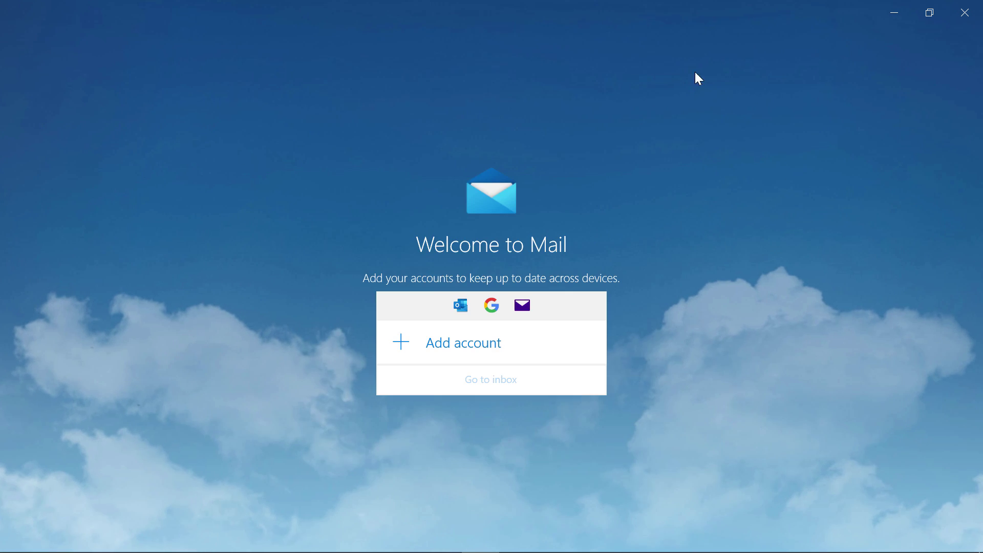
{"action": "left_click", "coordinate": [959, 25]}
In Tag Assistant, open Link Click event 7 and highlight the 'mailto:' Click URL prefix.
{"action": "left_click", "coordinate": [239, 12]}
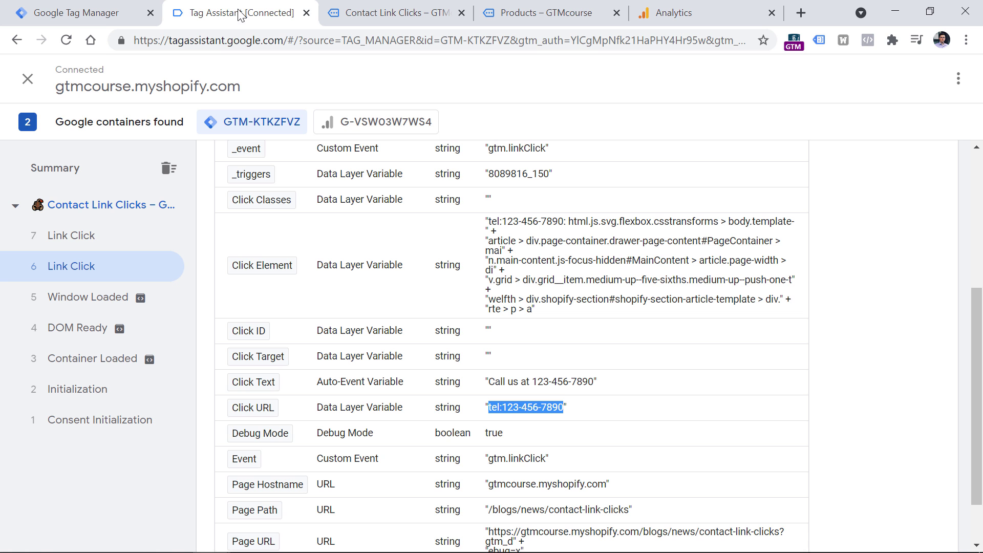
{"action": "left_click", "coordinate": [72, 236]}
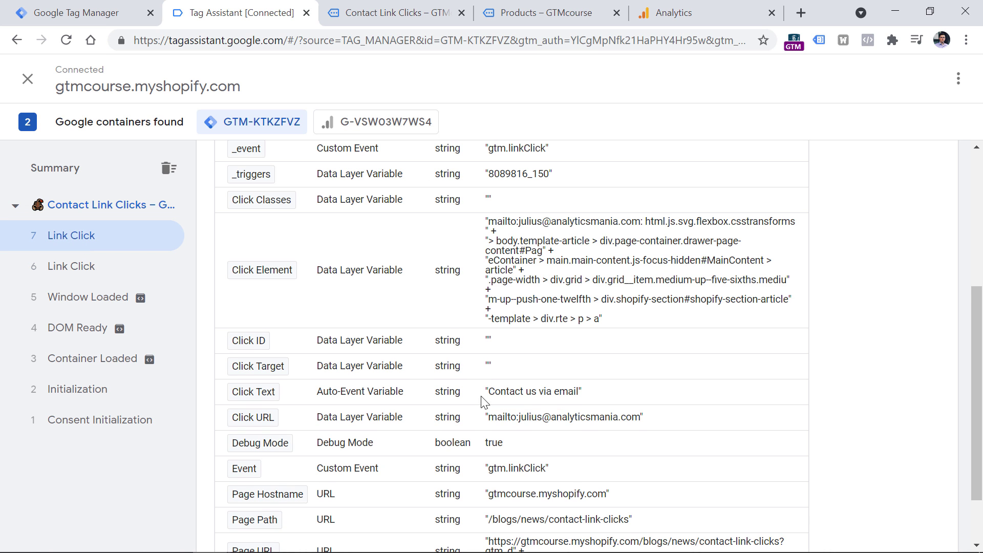
{"action": "left_click_drag", "start_coordinate": [488, 417], "coordinate": [519, 417]}
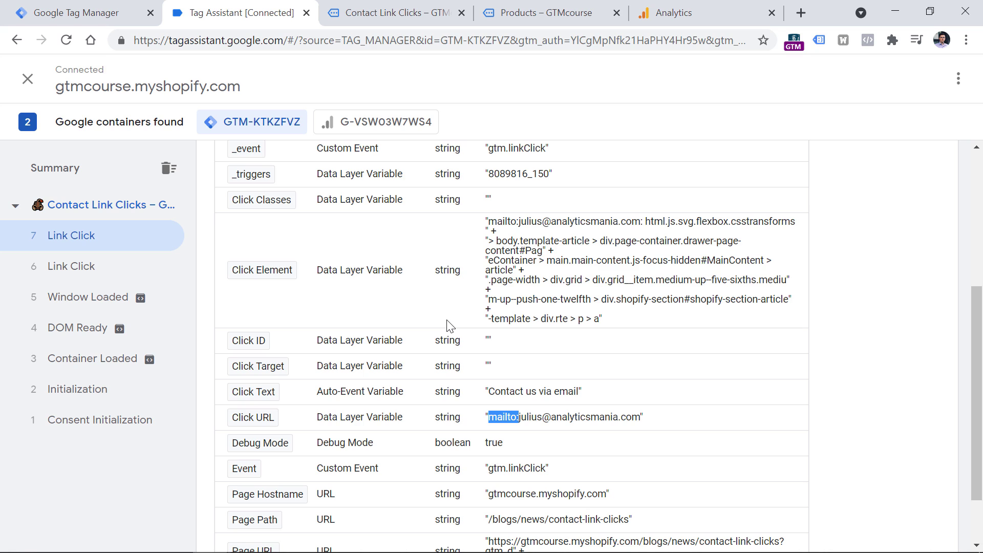